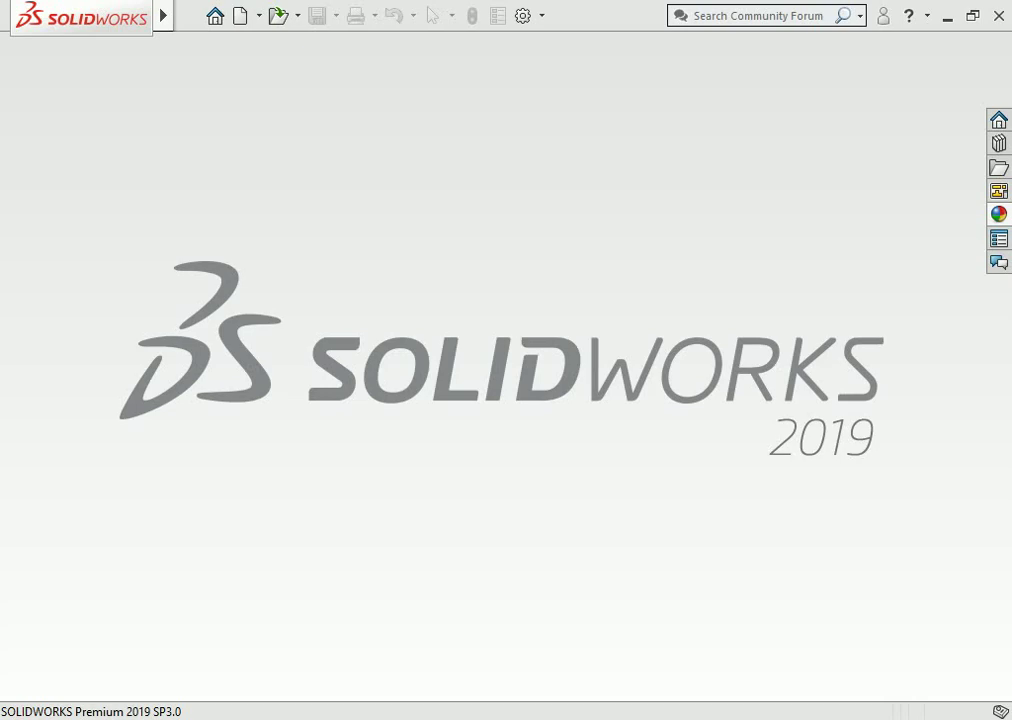
Create a new part and open a sketch on the Top Plane.
click(240, 15)
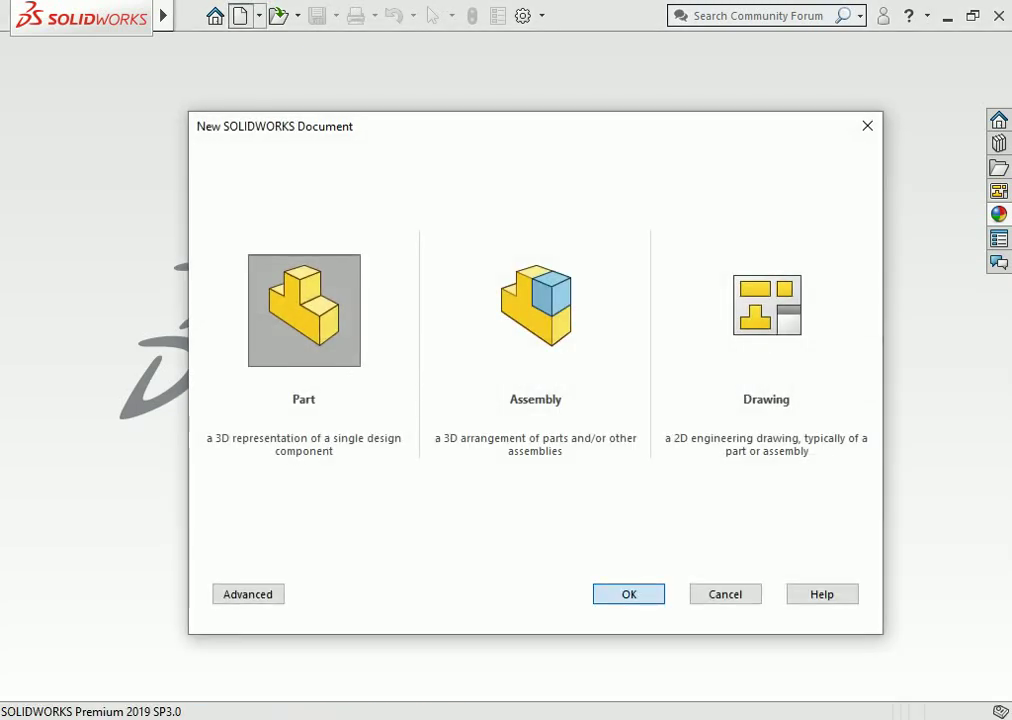
key(Return)
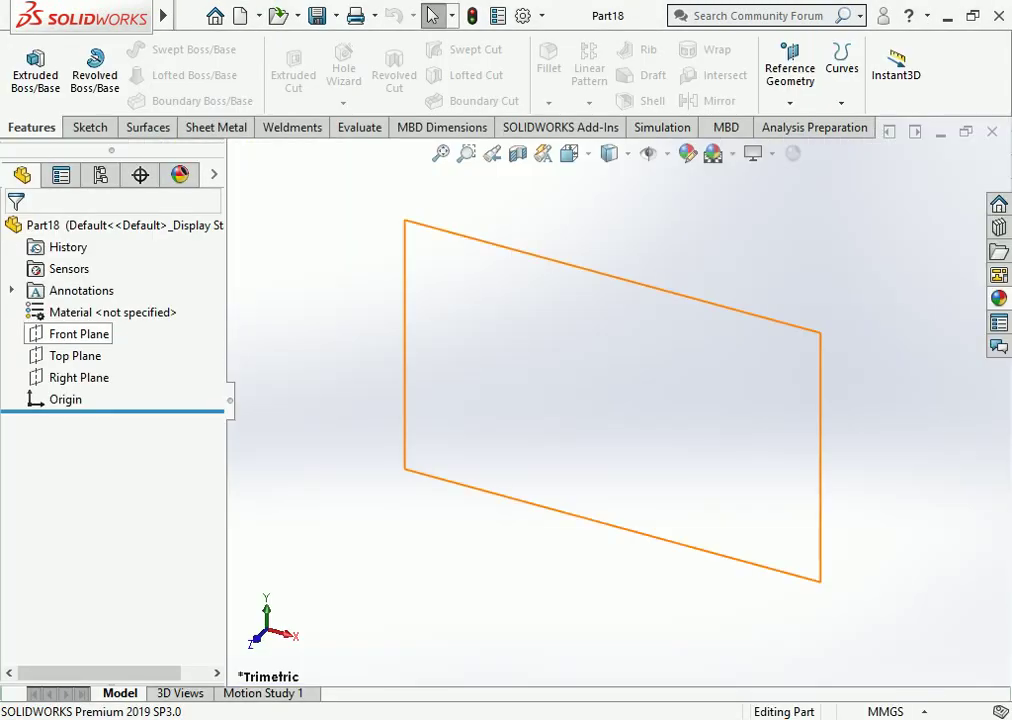
click(75, 355)
click(86, 330)
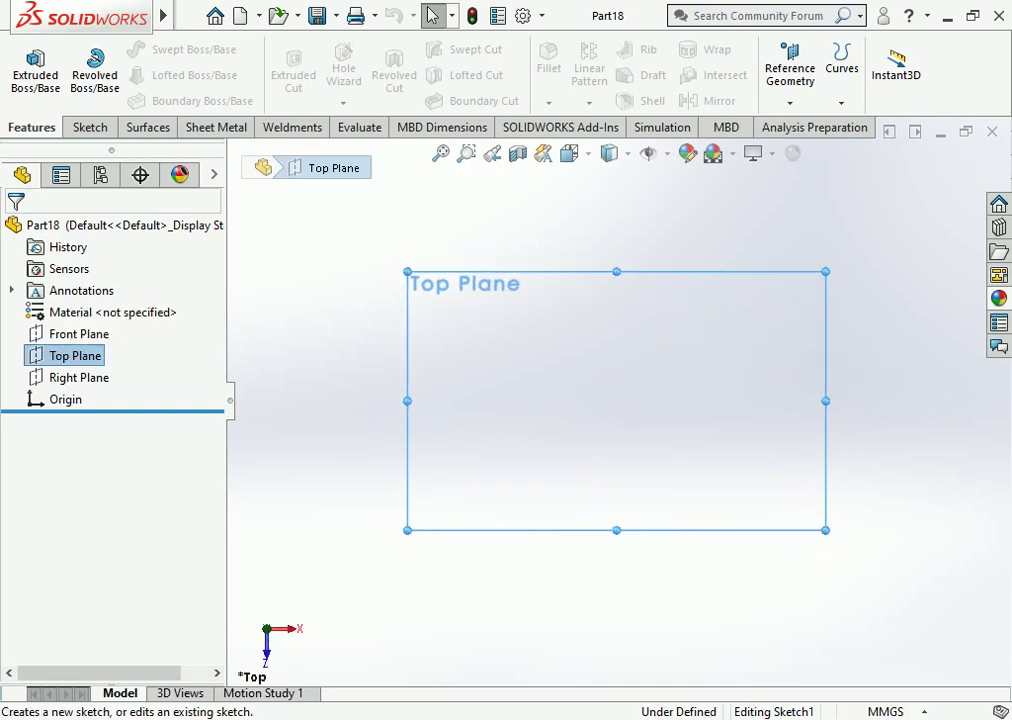
Draw a center rectangle anchored on the origin.
click(129, 75)
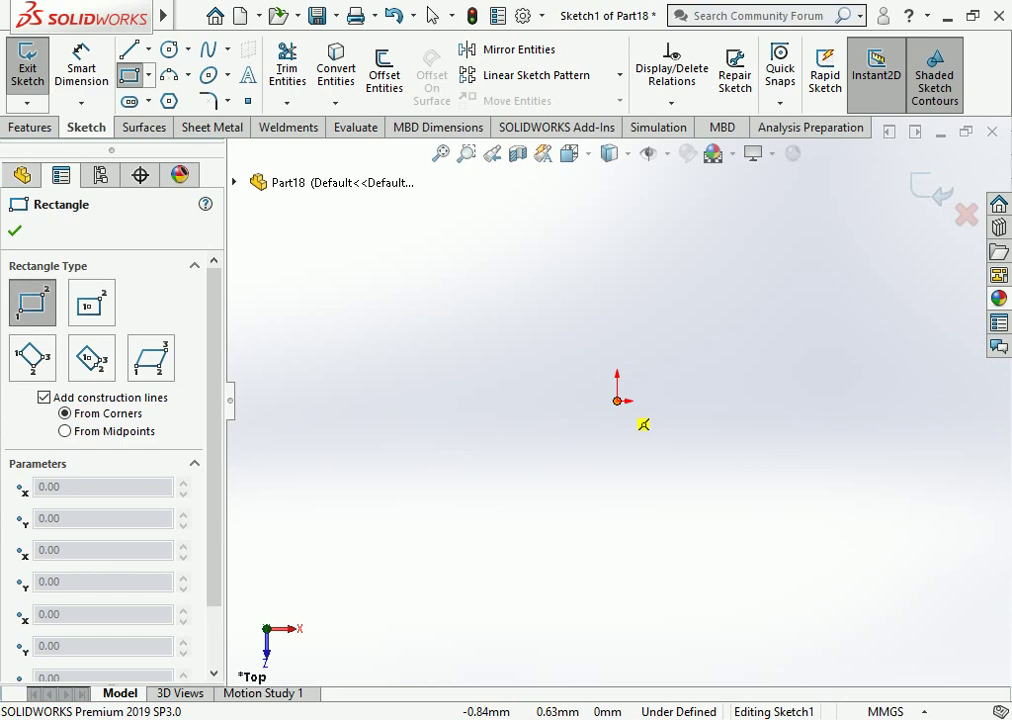
click(617, 400)
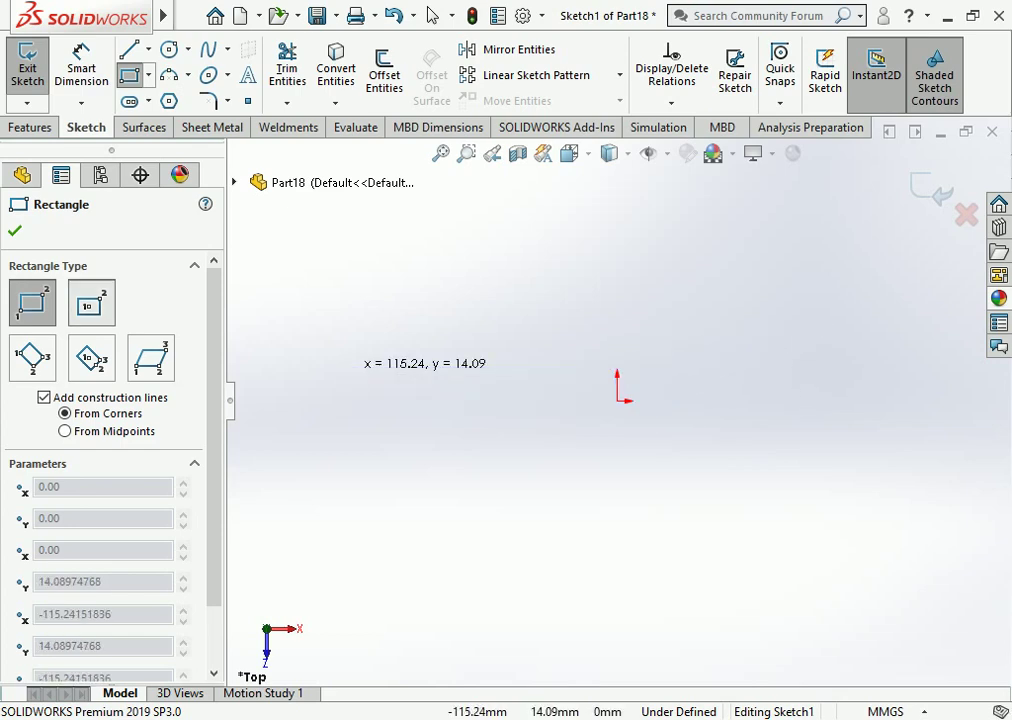
click(91, 302)
click(617, 400)
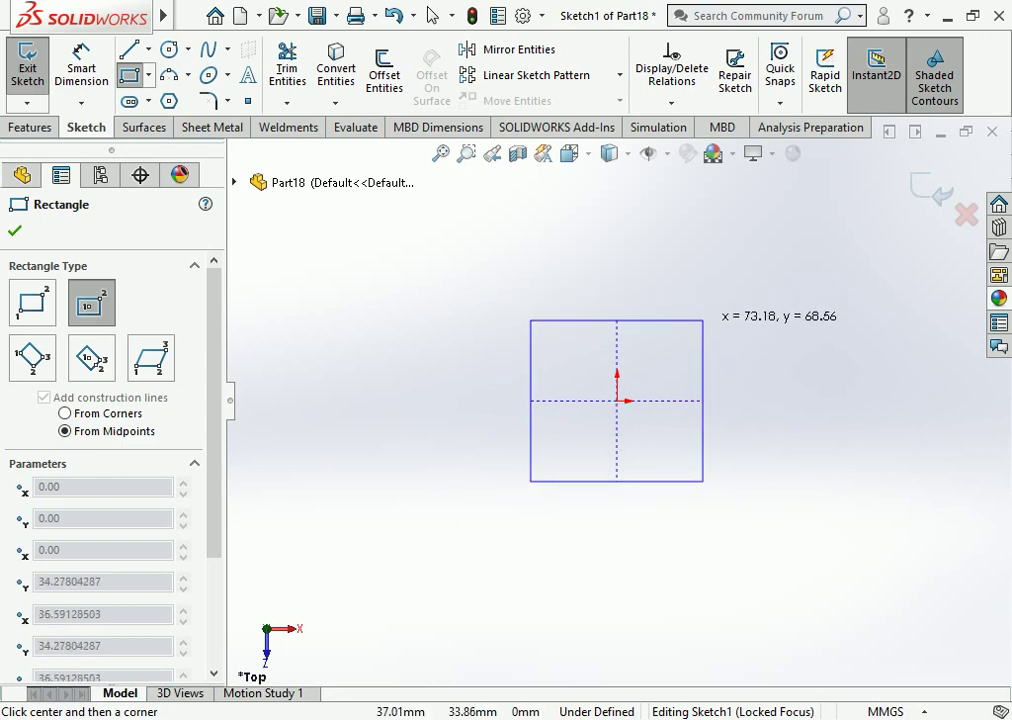
click(693, 324)
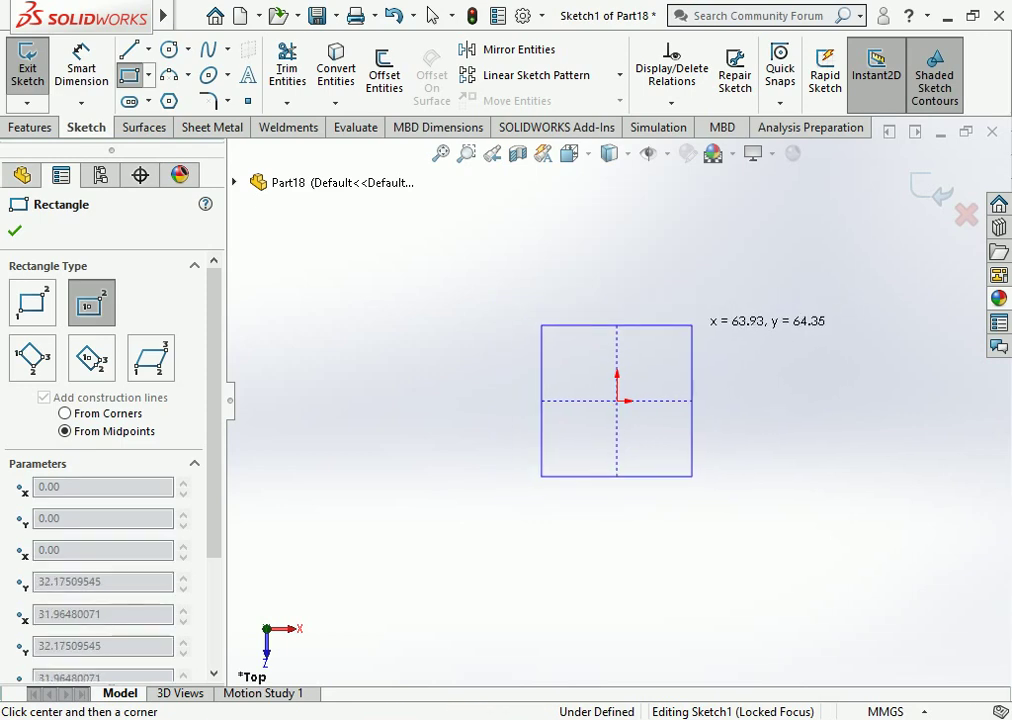
Dimension the square's width and height to 60 mm each.
click(81, 62)
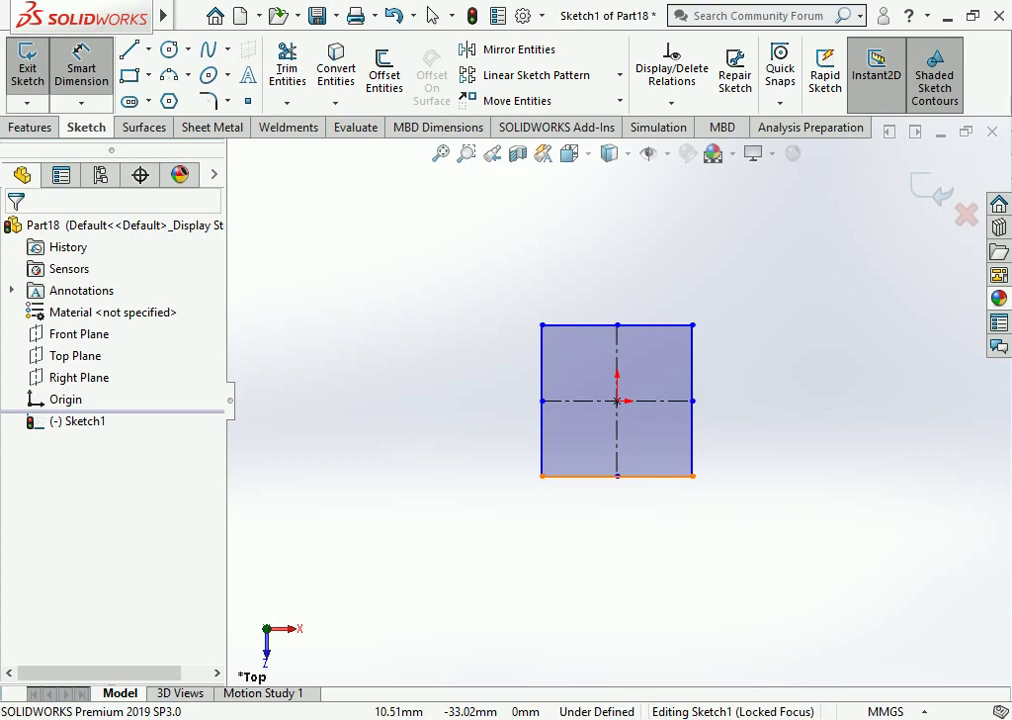
click(600, 476)
click(605, 500)
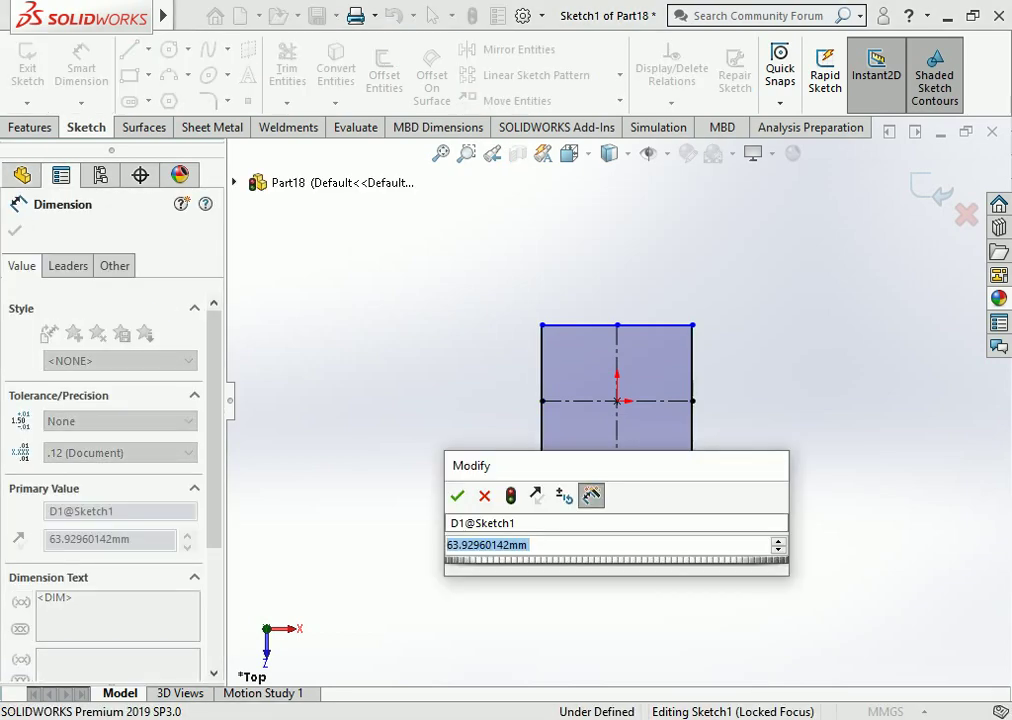
text(60)
key(Return)
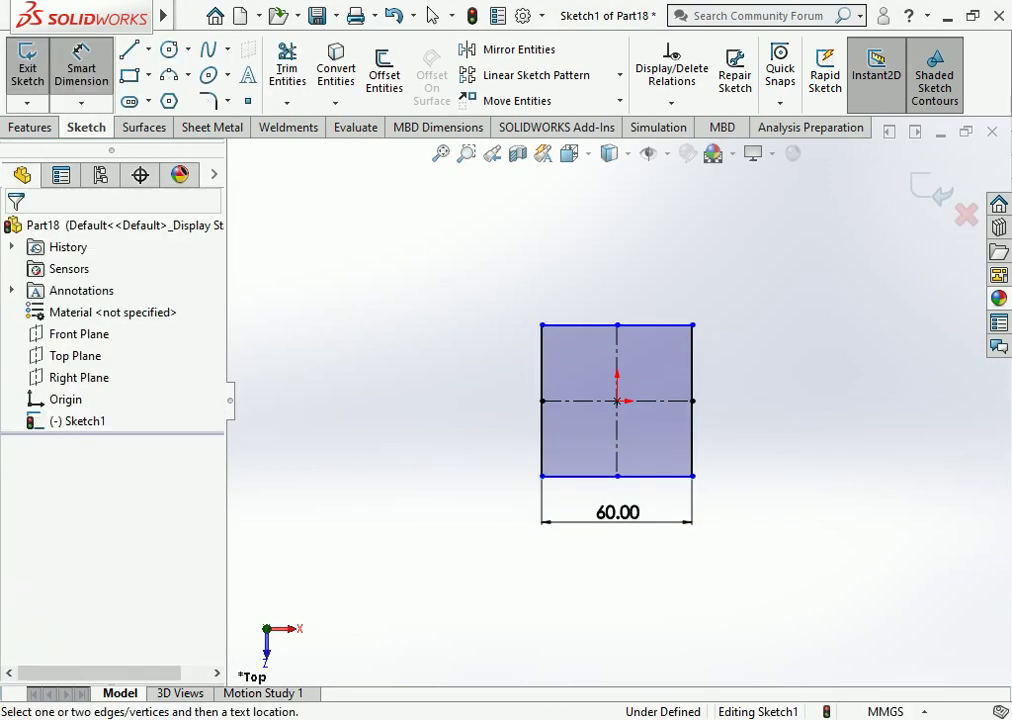
click(542, 400)
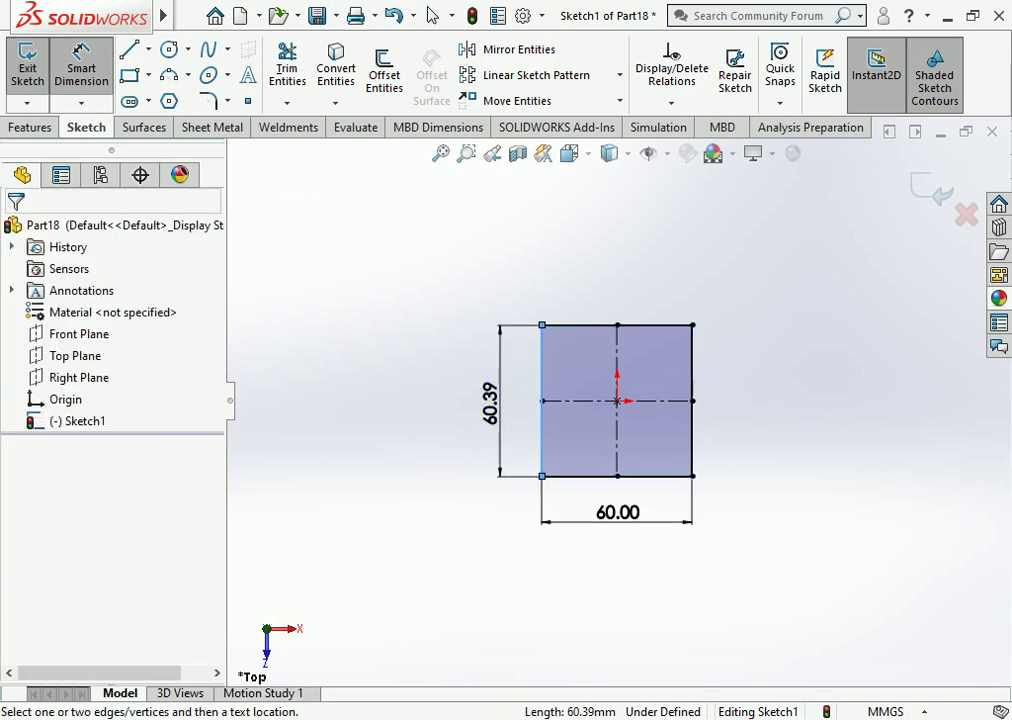
click(505, 400)
text(60)
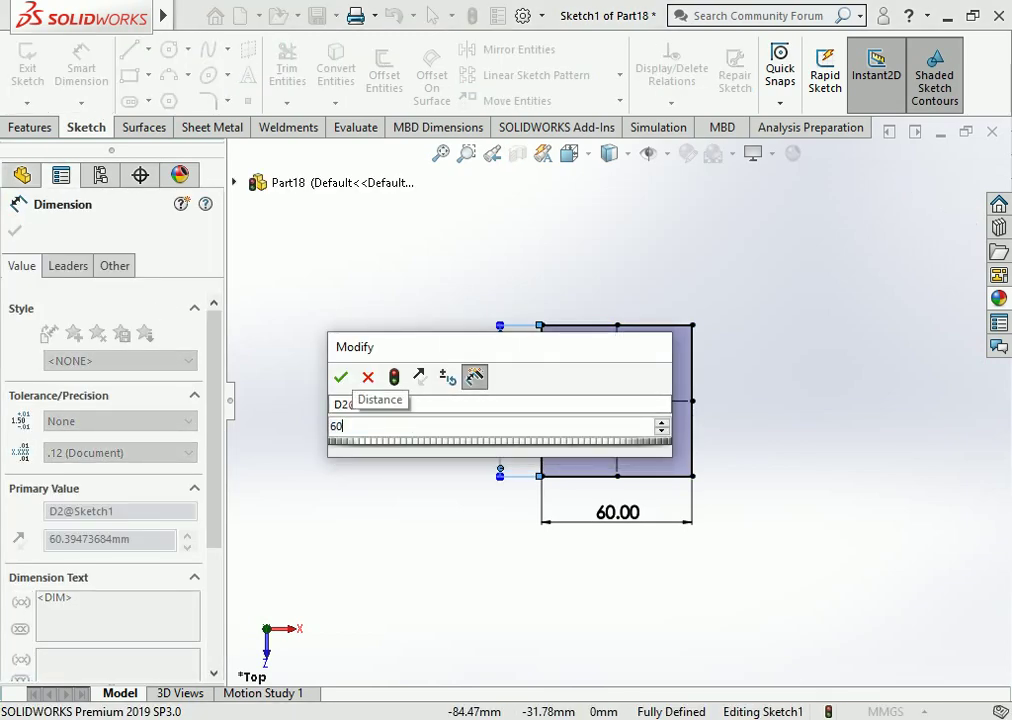
key(Return)
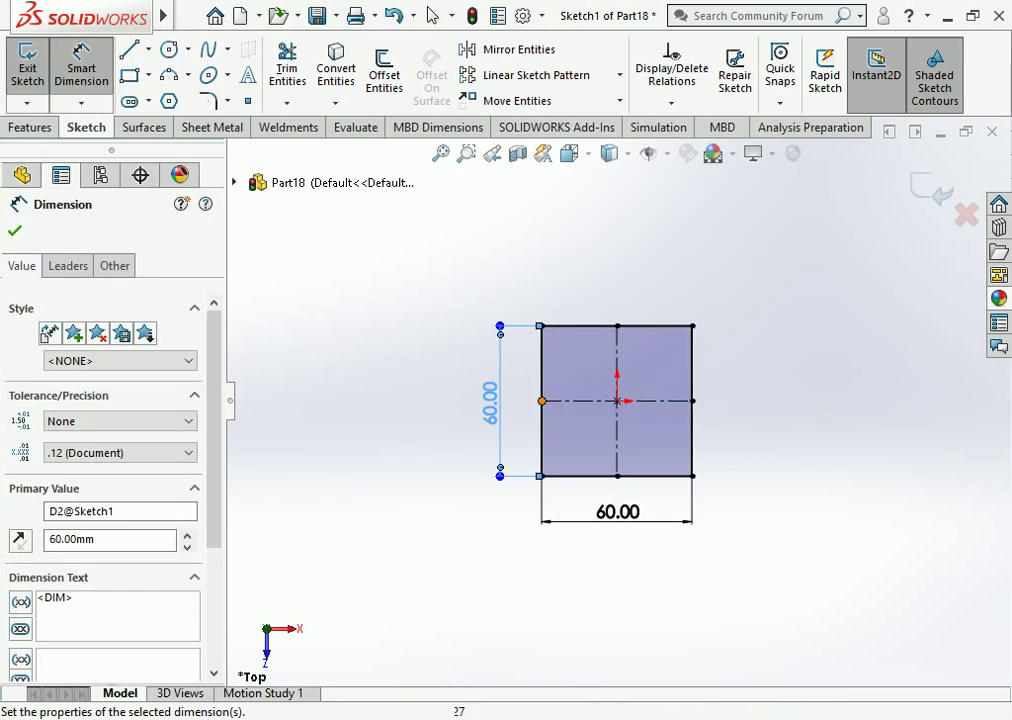
Draw a circle centred on the right edge's midpoint through the corner, plus a smaller concentric circle.
click(170, 49)
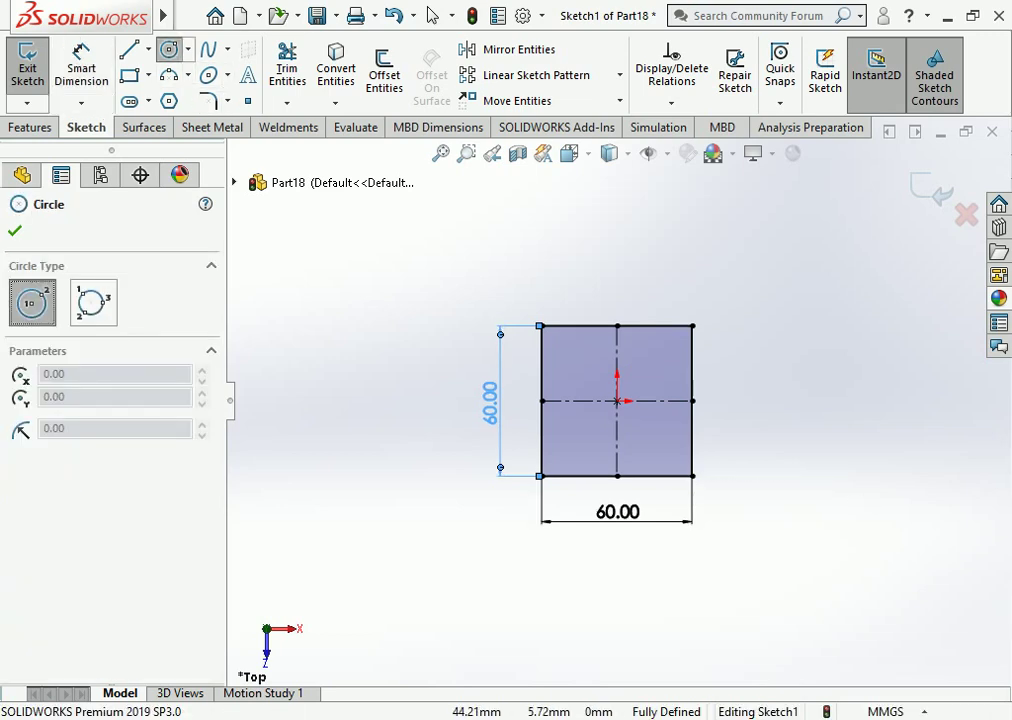
click(692, 401)
click(692, 326)
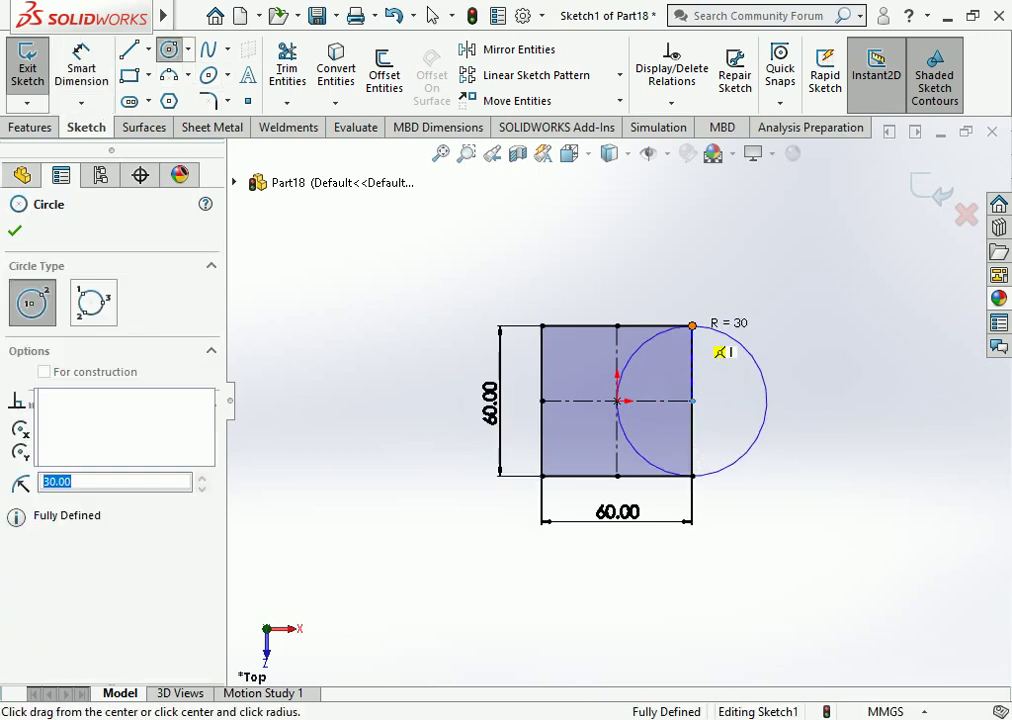
click(692, 401)
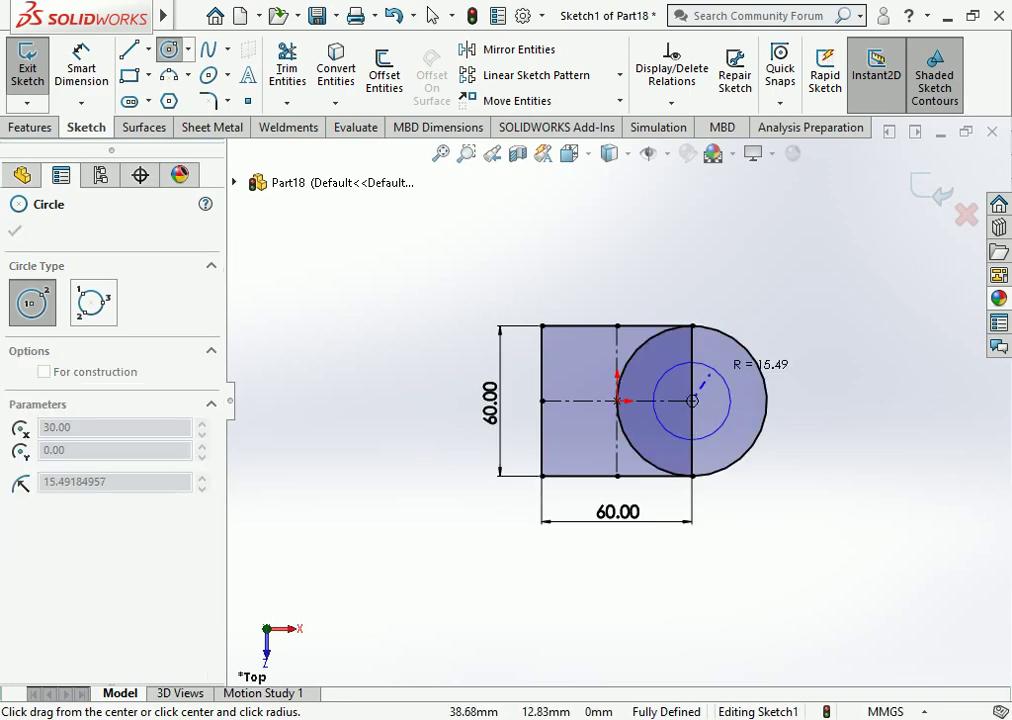
click(707, 370)
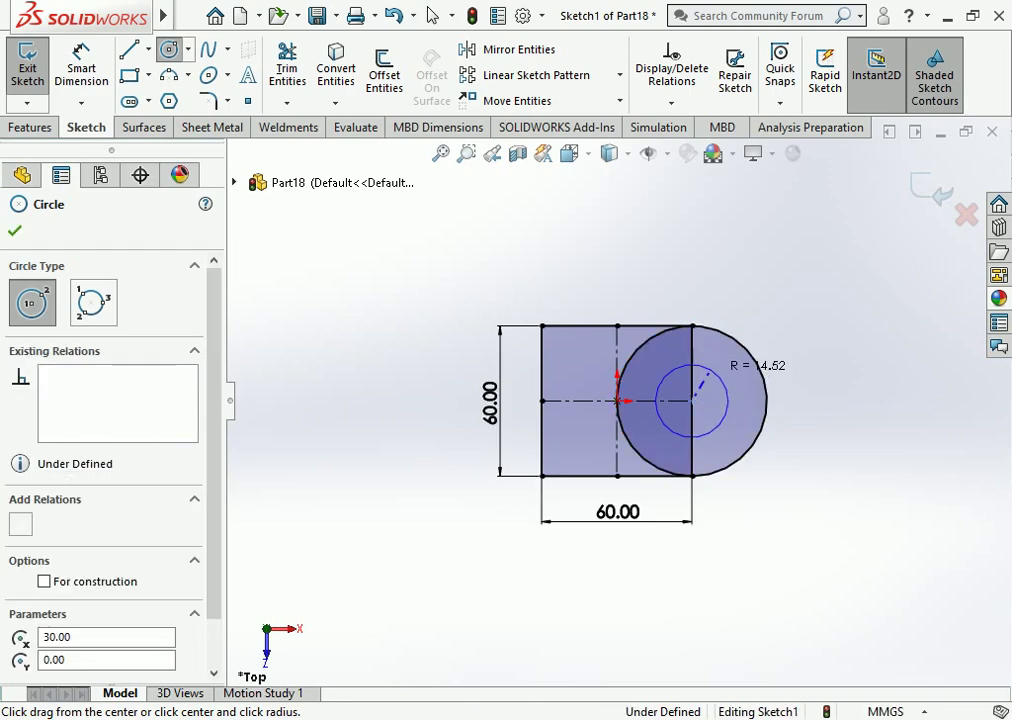
Dimension the small circle to a 30 mm diameter.
click(81, 60)
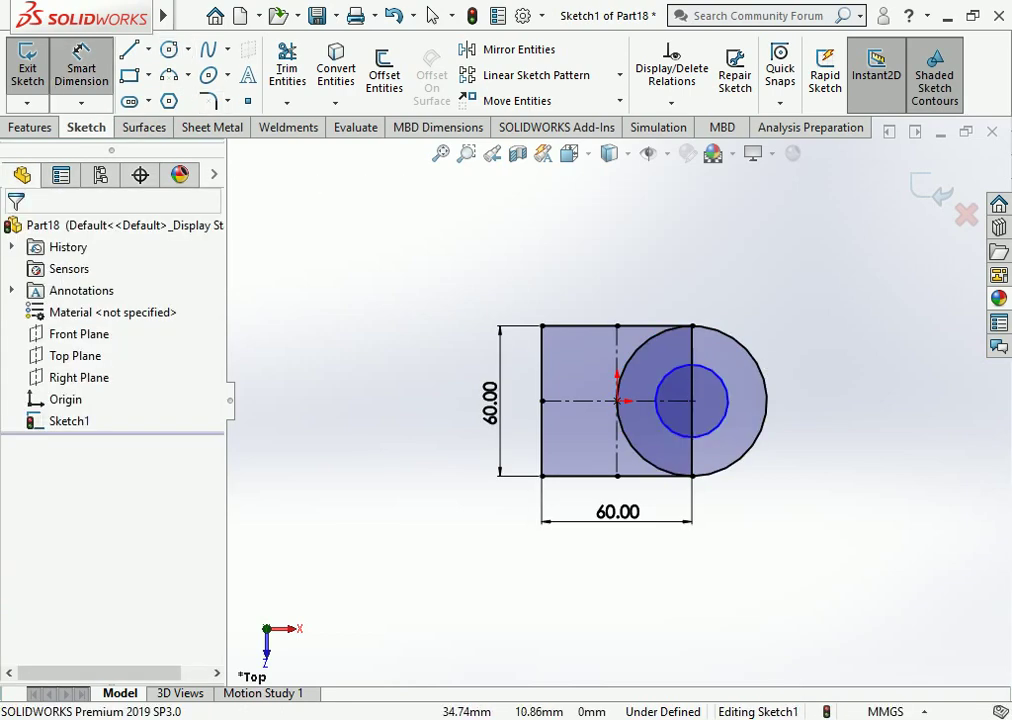
click(718, 374)
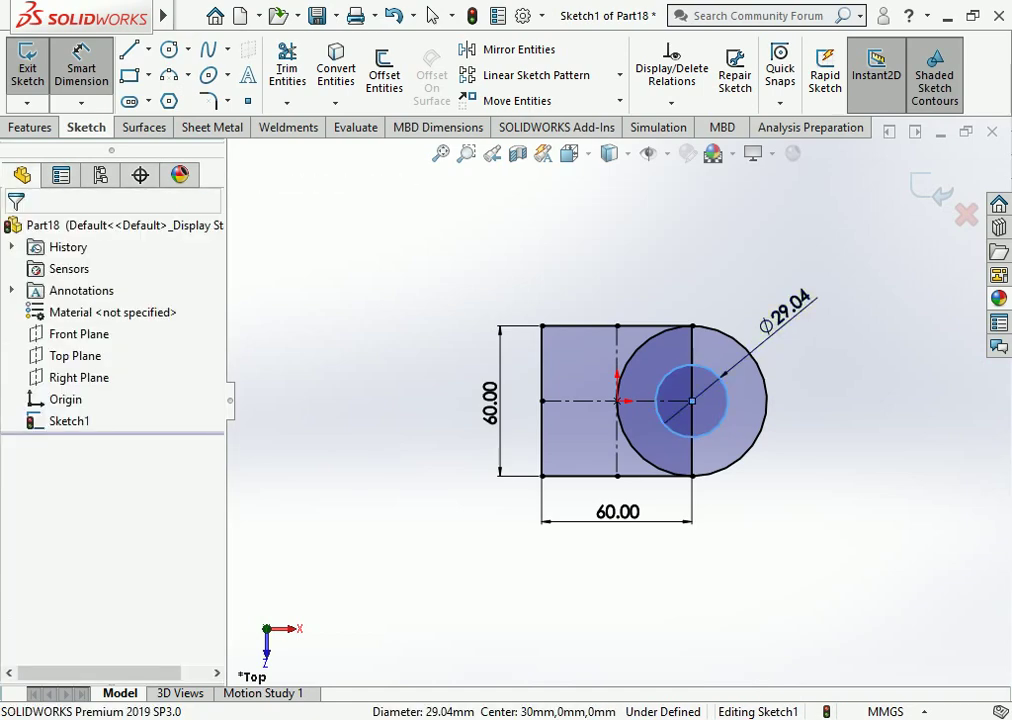
click(740, 295)
text(30)
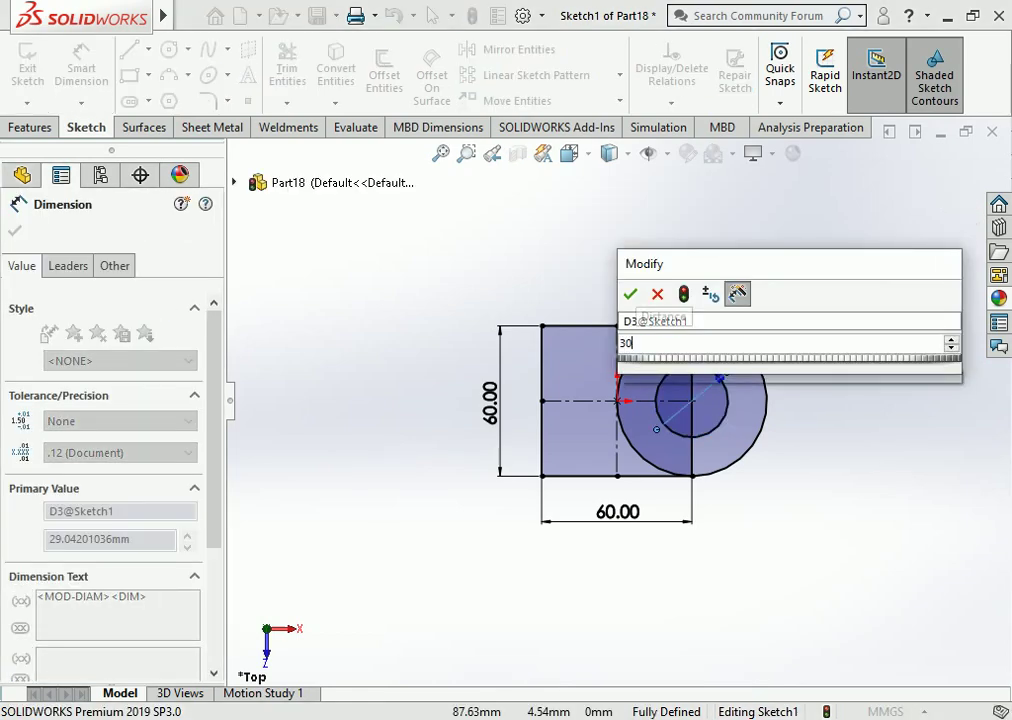
key(Return)
key(Escape)
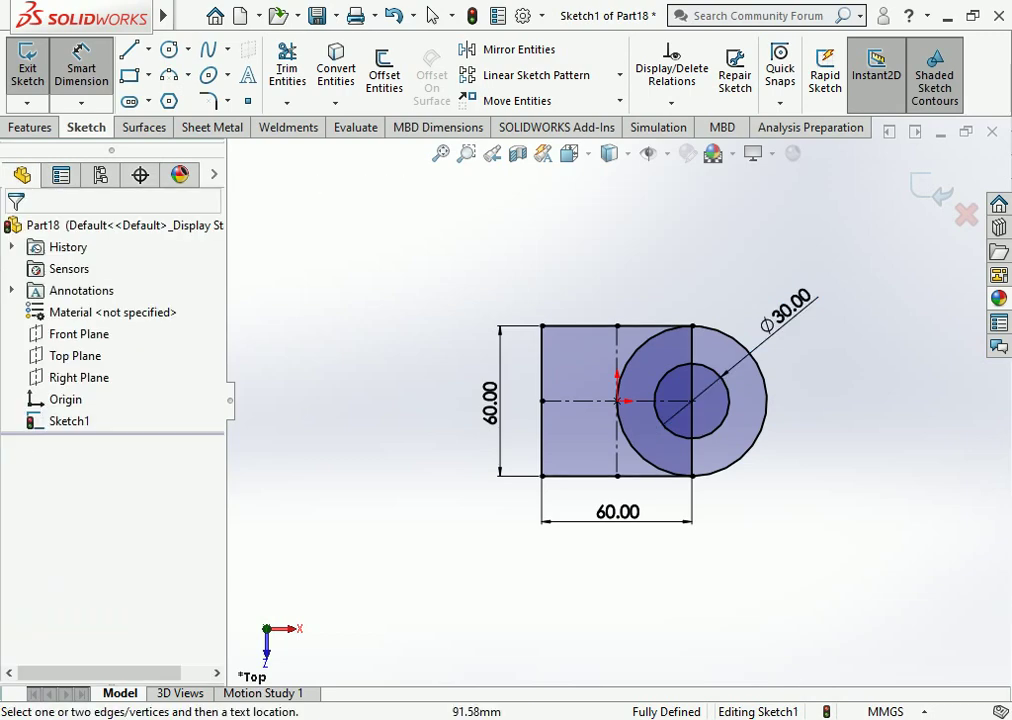
Trim the large circle inside the square and make the right edge construction geometry.
click(287, 70)
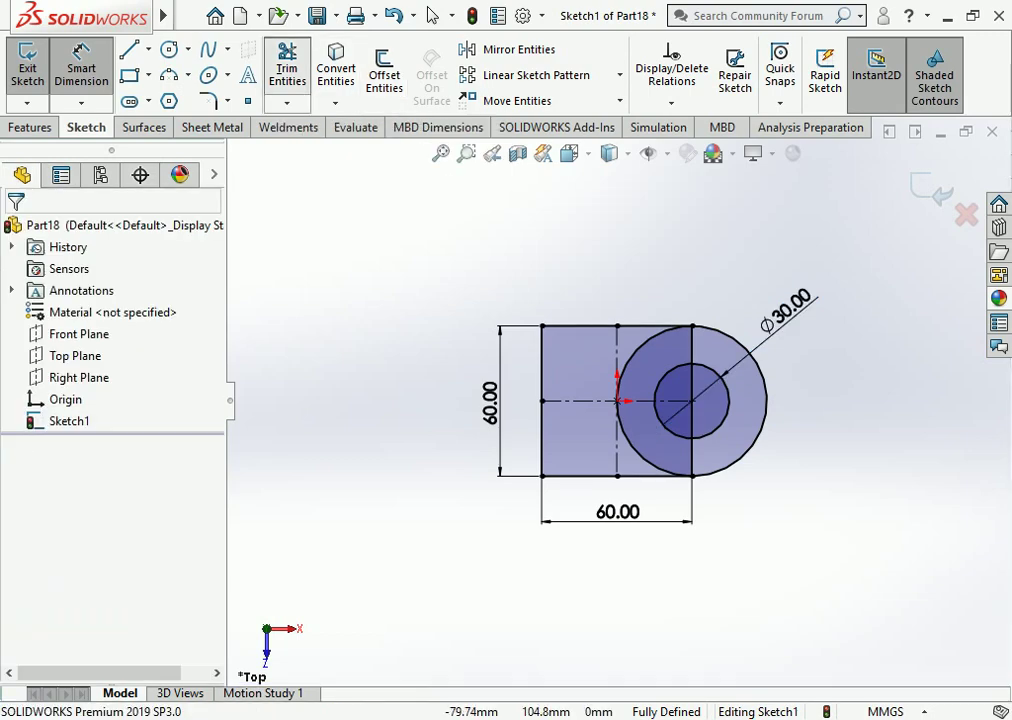
drag(630, 385, 655, 431)
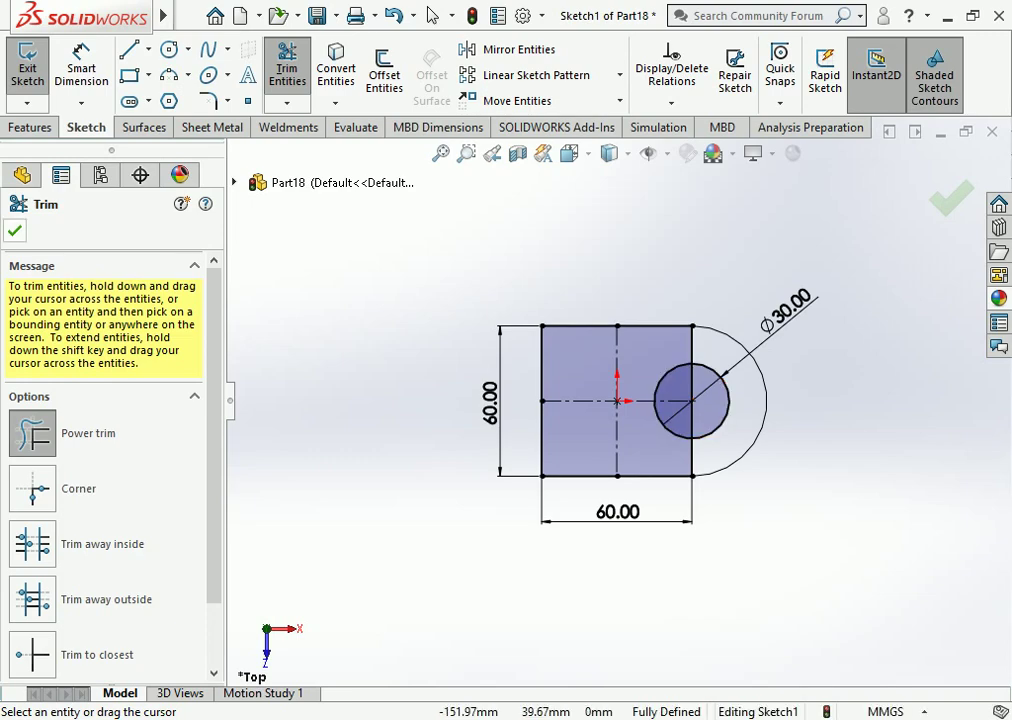
key(Escape)
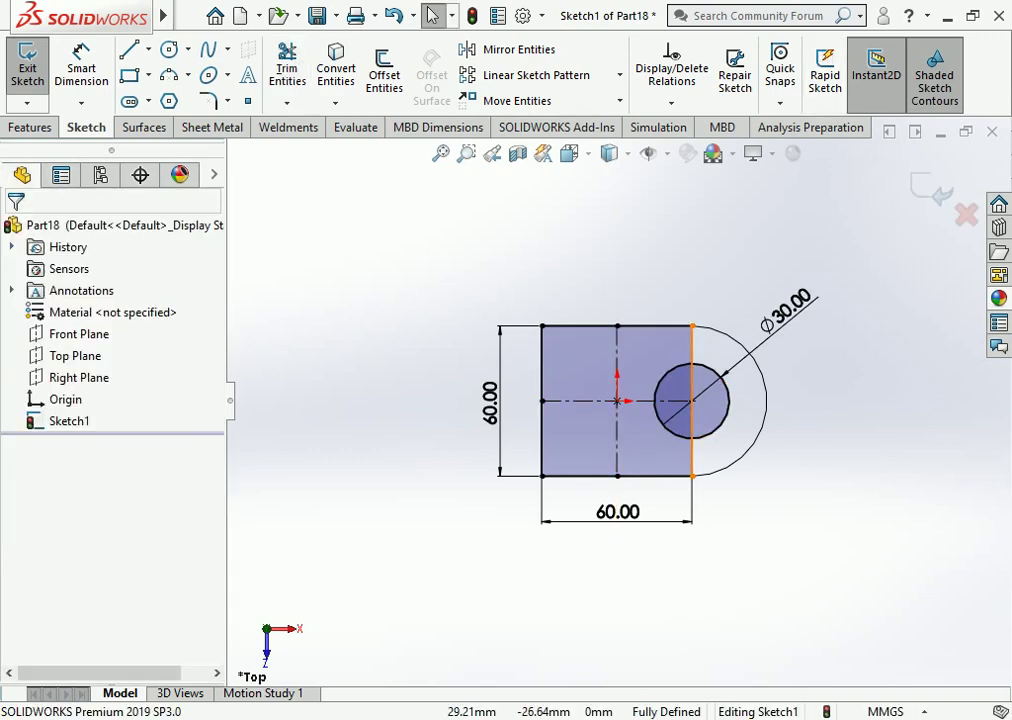
click(692, 405)
click(748, 400)
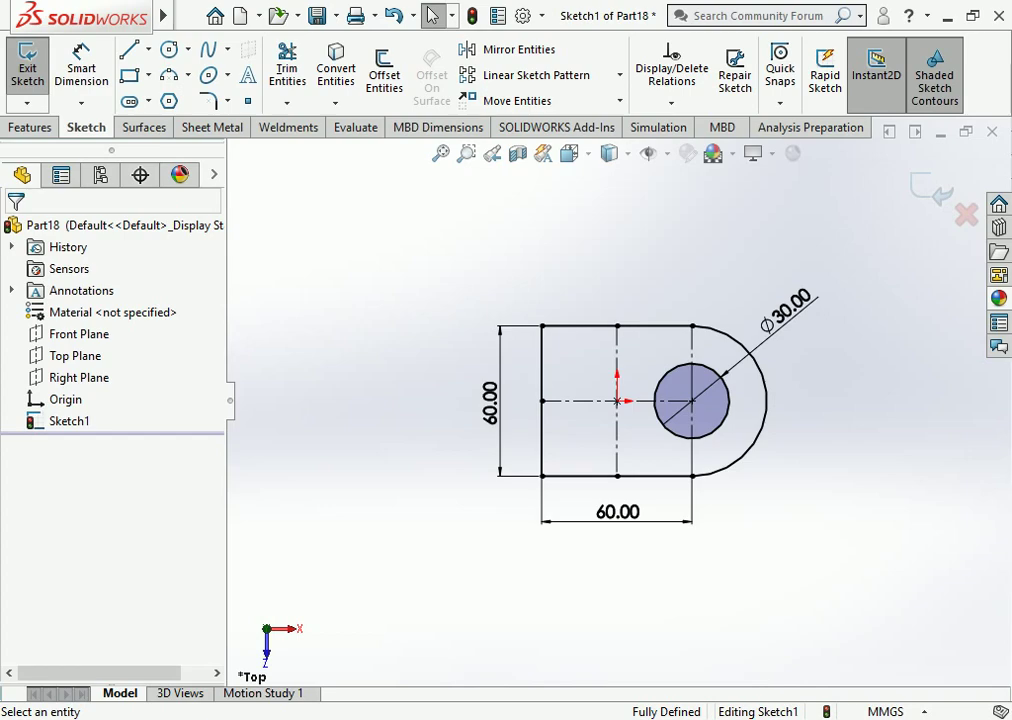
Extrude the base sketch 12 mm thick into a solid plate.
click(31, 127)
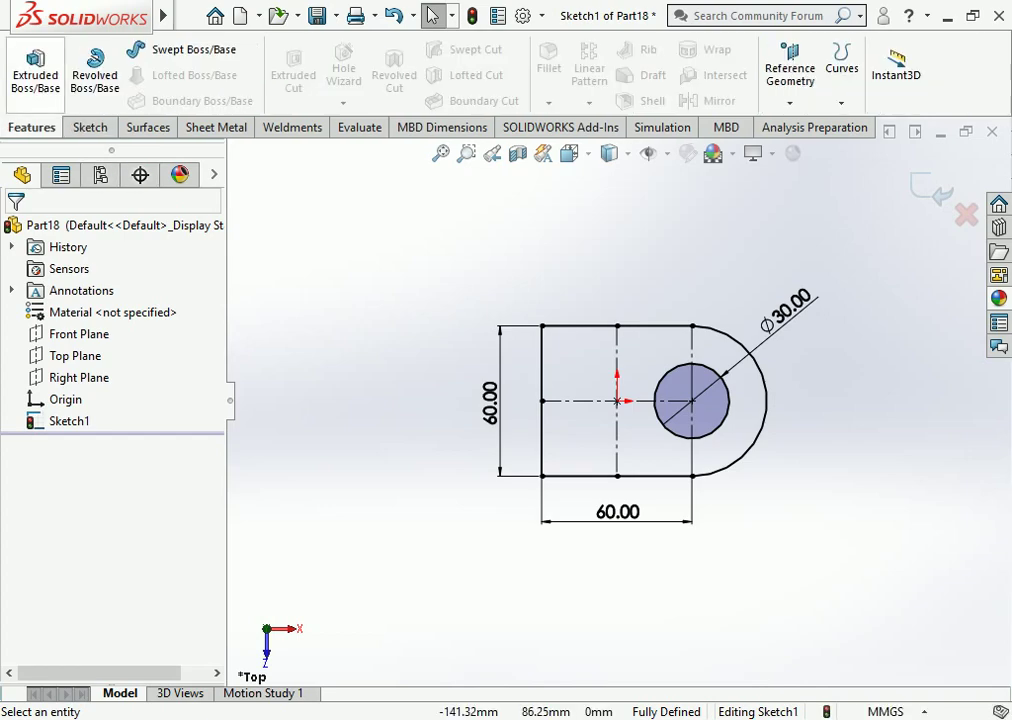
click(35, 75)
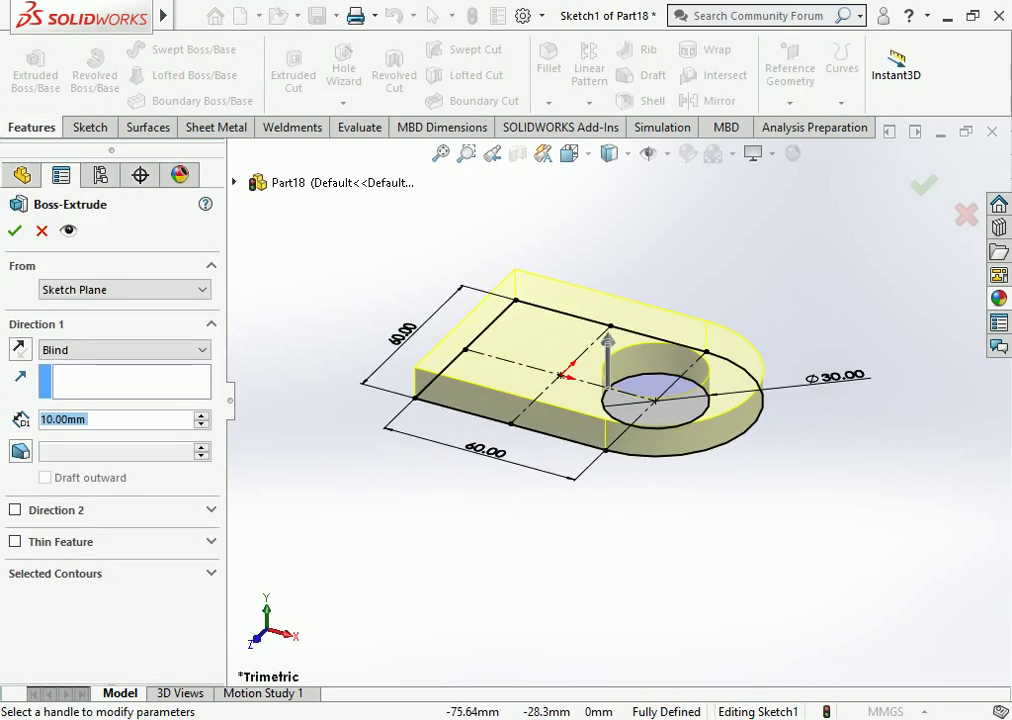
text(20)
key(Return)
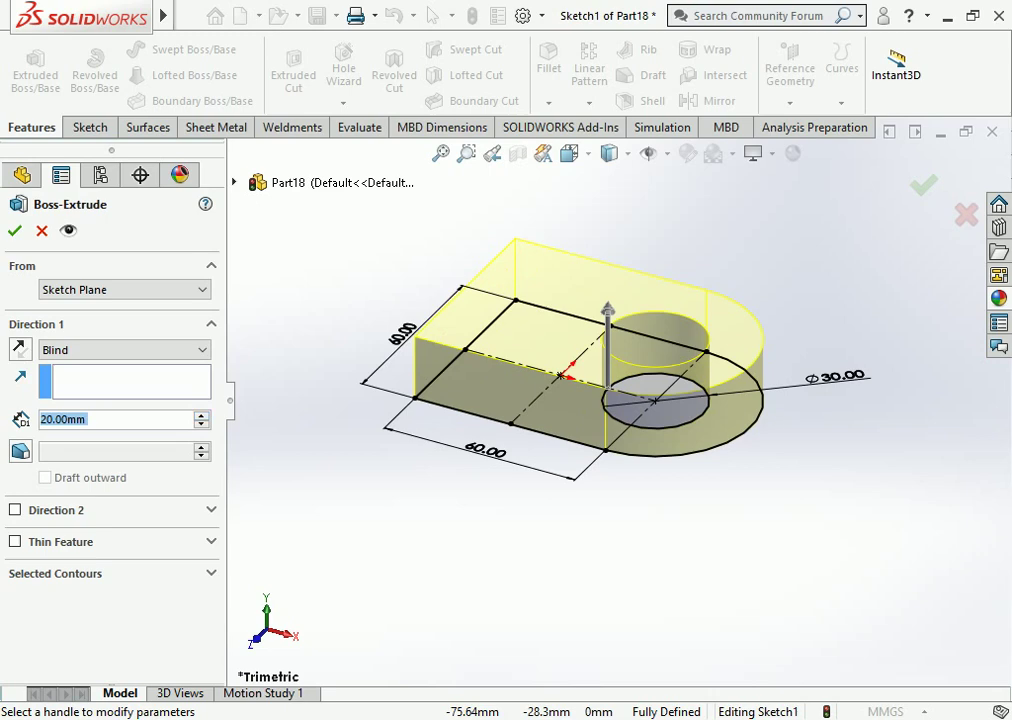
text(10)
key(Return)
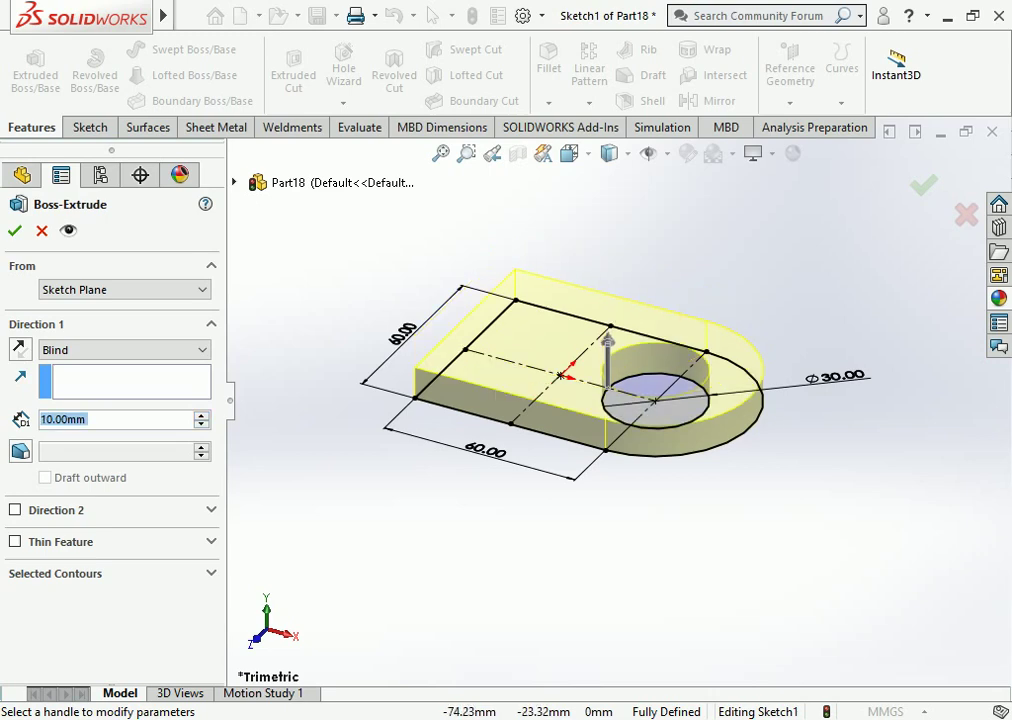
text(12)
key(Return)
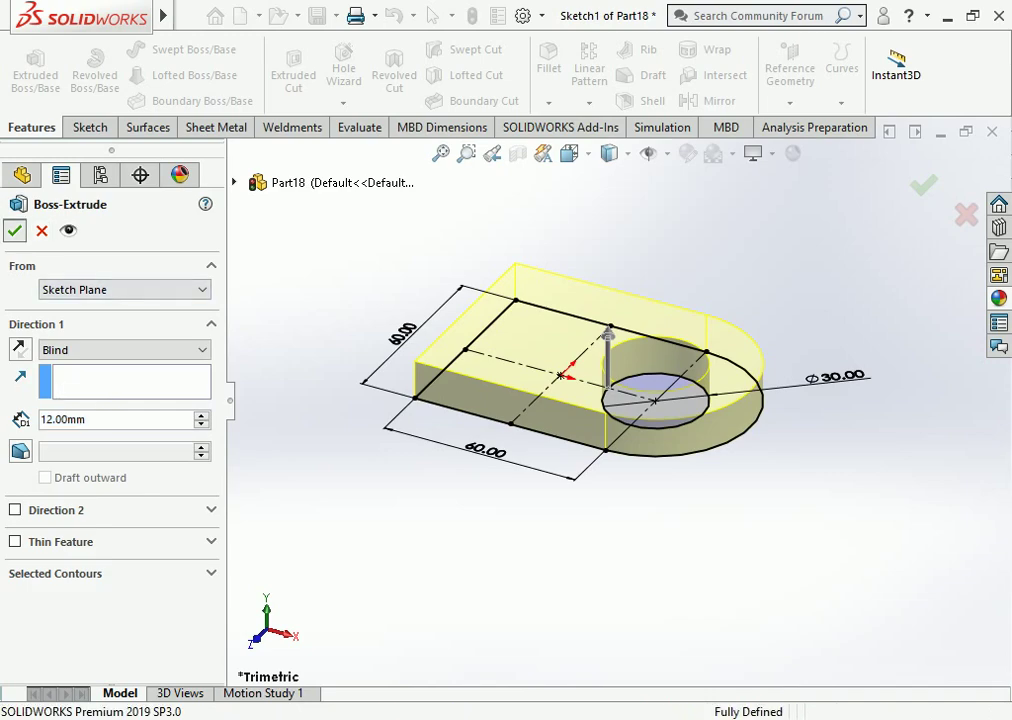
key(Return)
key(Up)
key(Up)
Rotate the view and select the plate's front face for sketching.
key(Down)
key(Down)
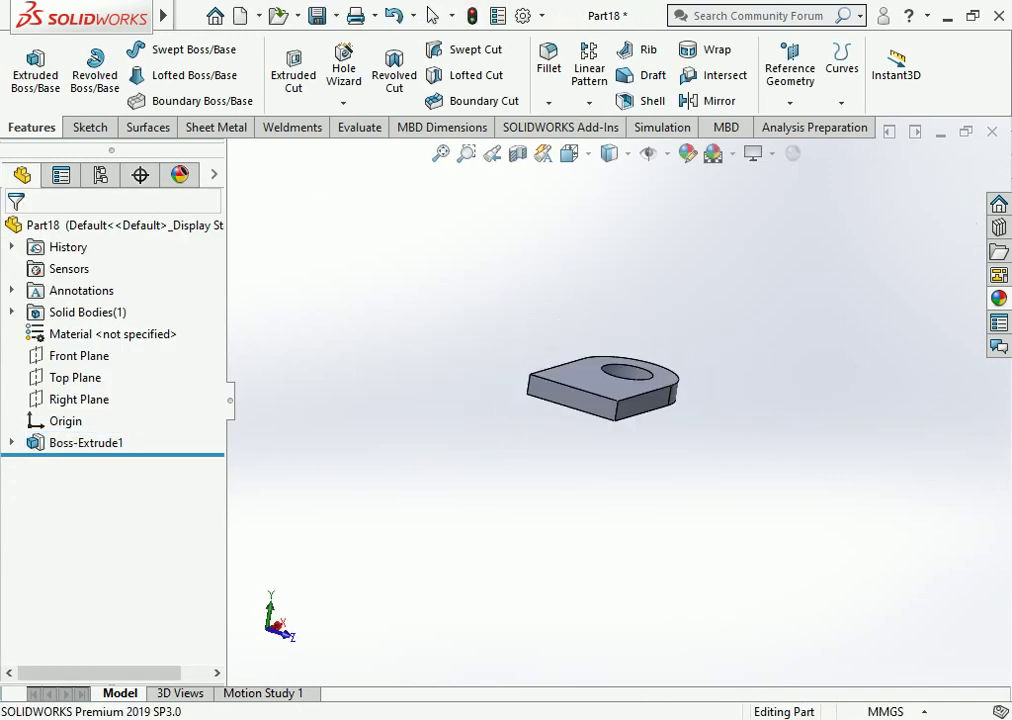
click(597, 405)
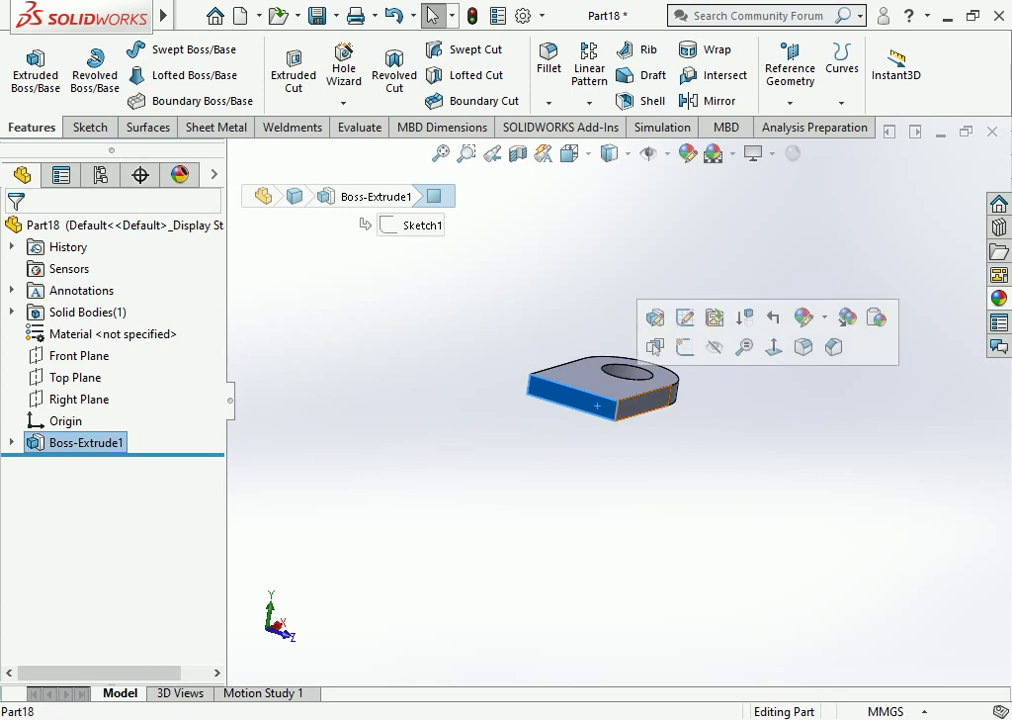
key(Right)
key(Right)
key(Right)
Start a sketch on the front face and draw a rectangle from the plate's top-left corner.
click(685, 347)
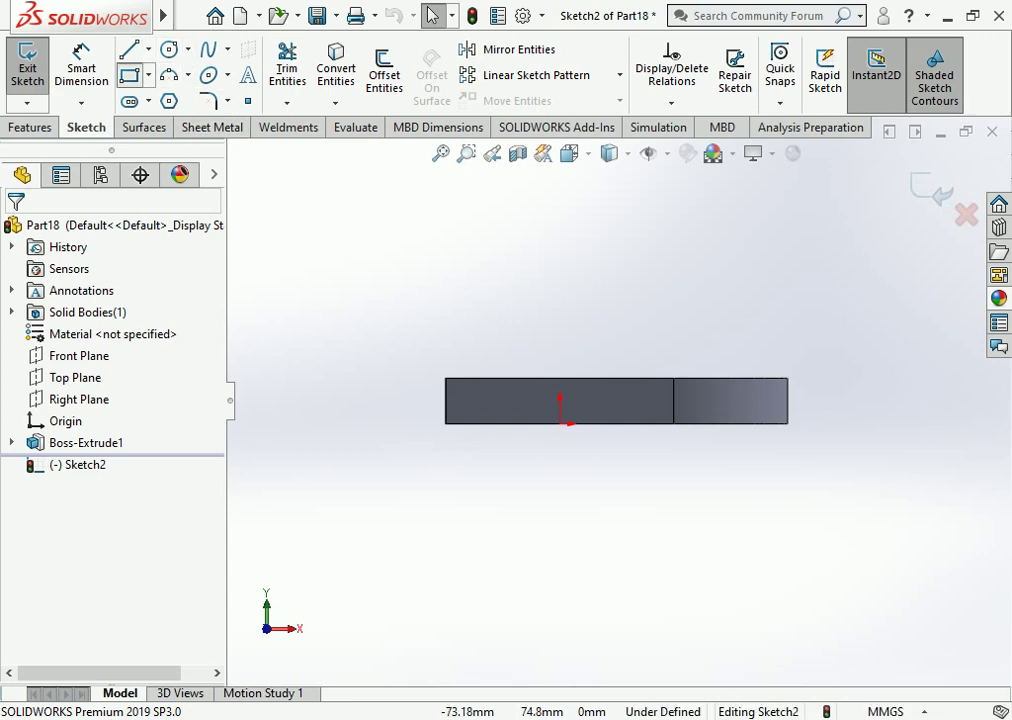
click(129, 75)
click(446, 378)
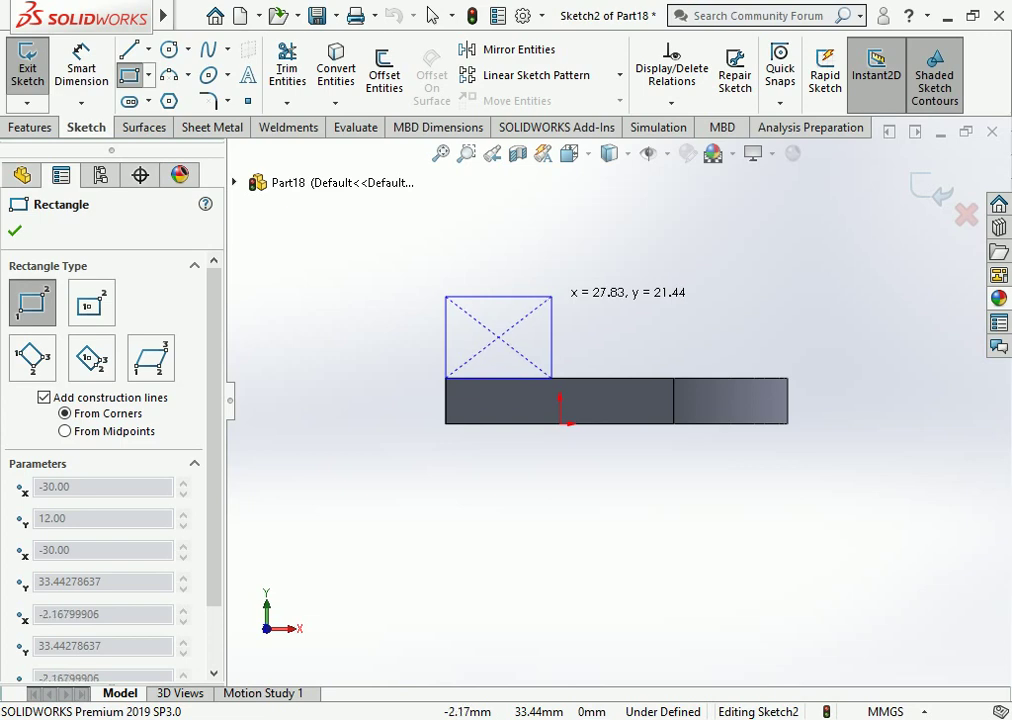
click(548, 297)
Dimension the rectangle 20 mm tall and 30 mm wide.
click(81, 60)
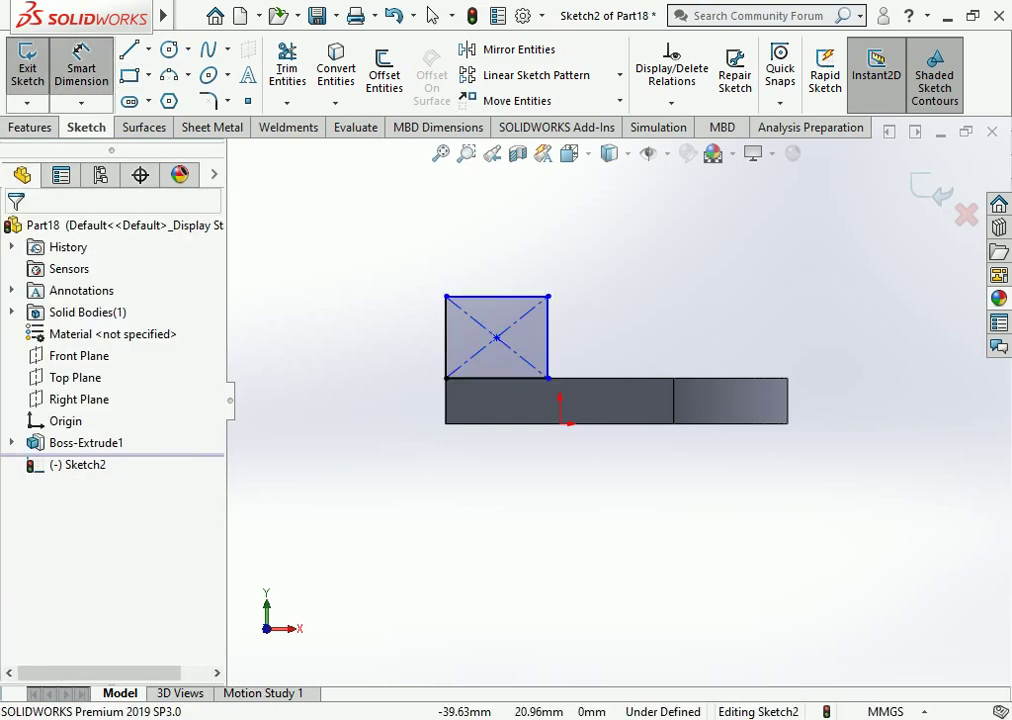
click(446, 337)
click(378, 340)
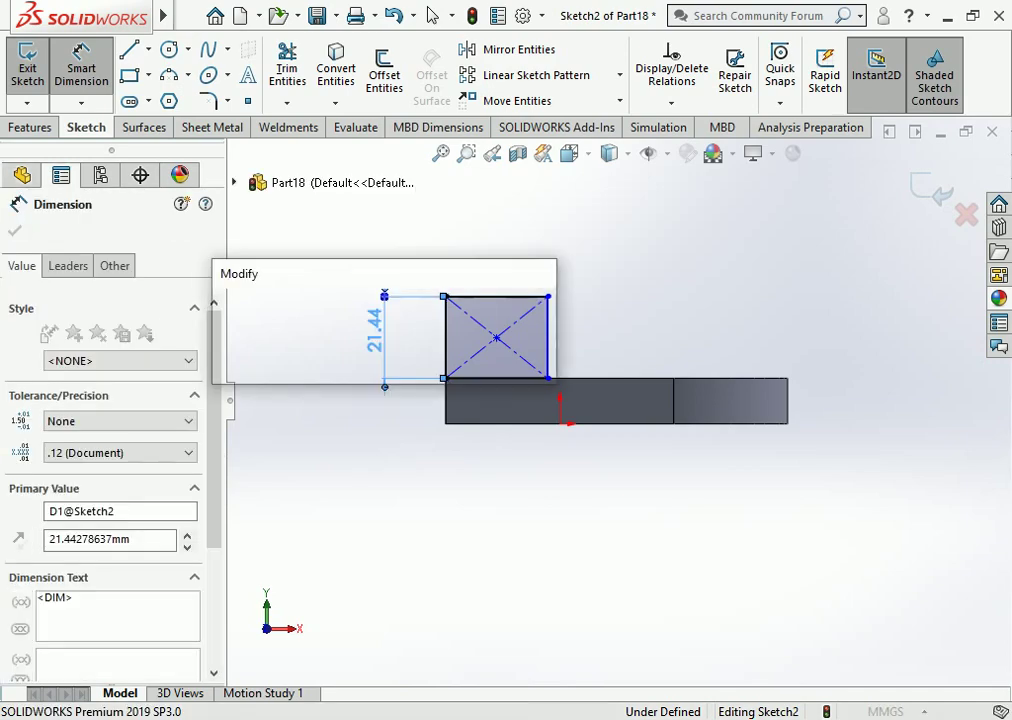
text(20)
key(Return)
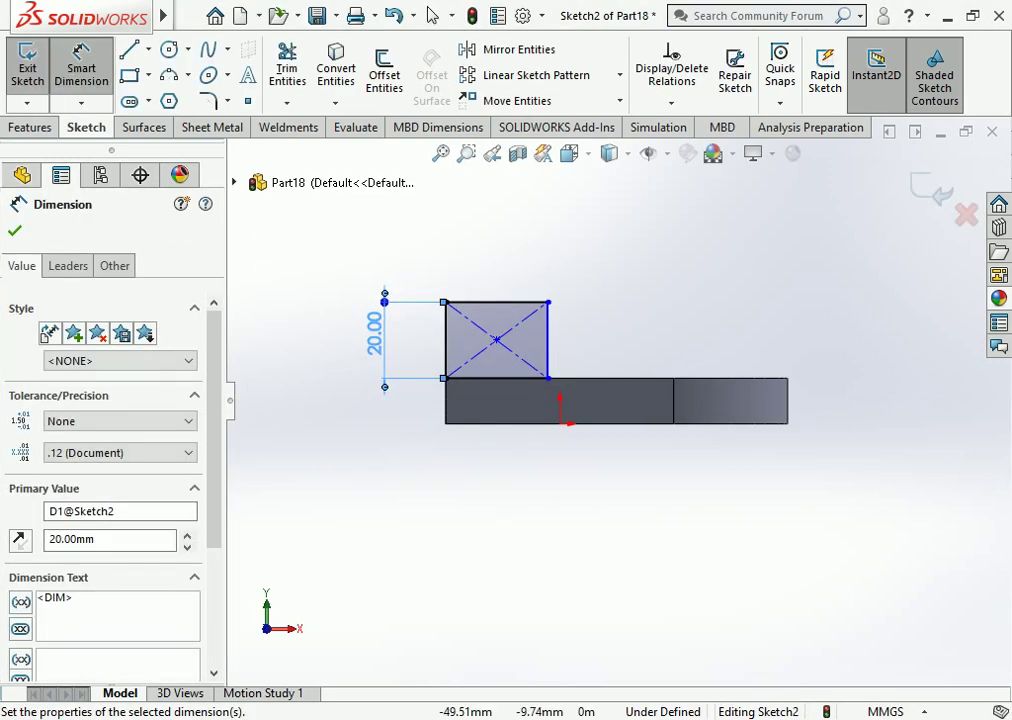
click(497, 378)
click(497, 482)
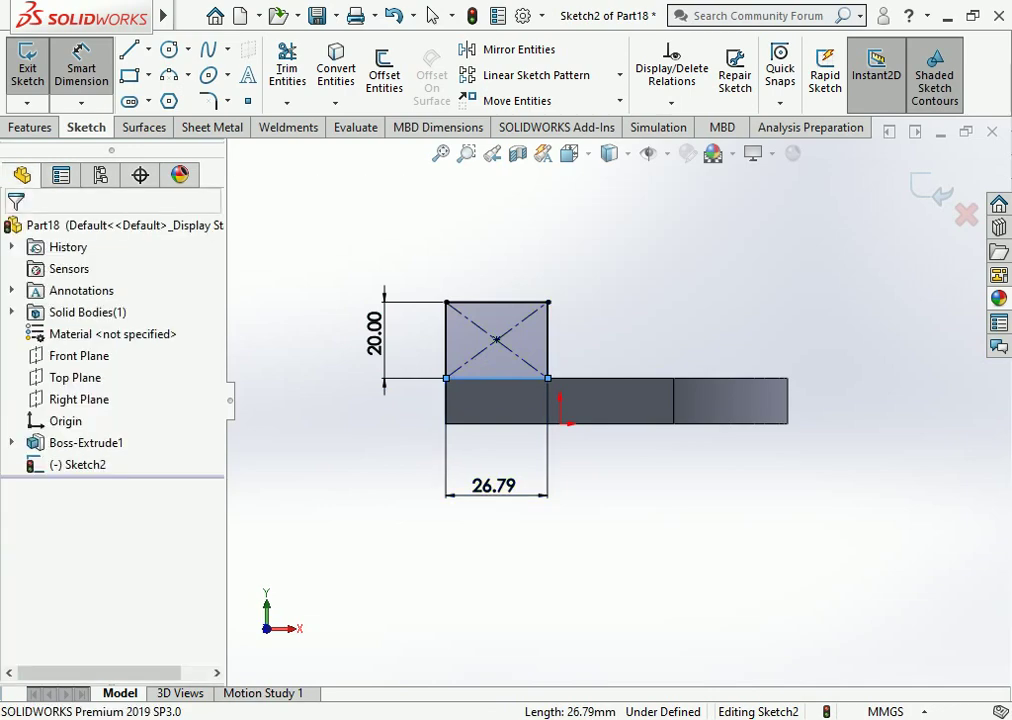
text(30)
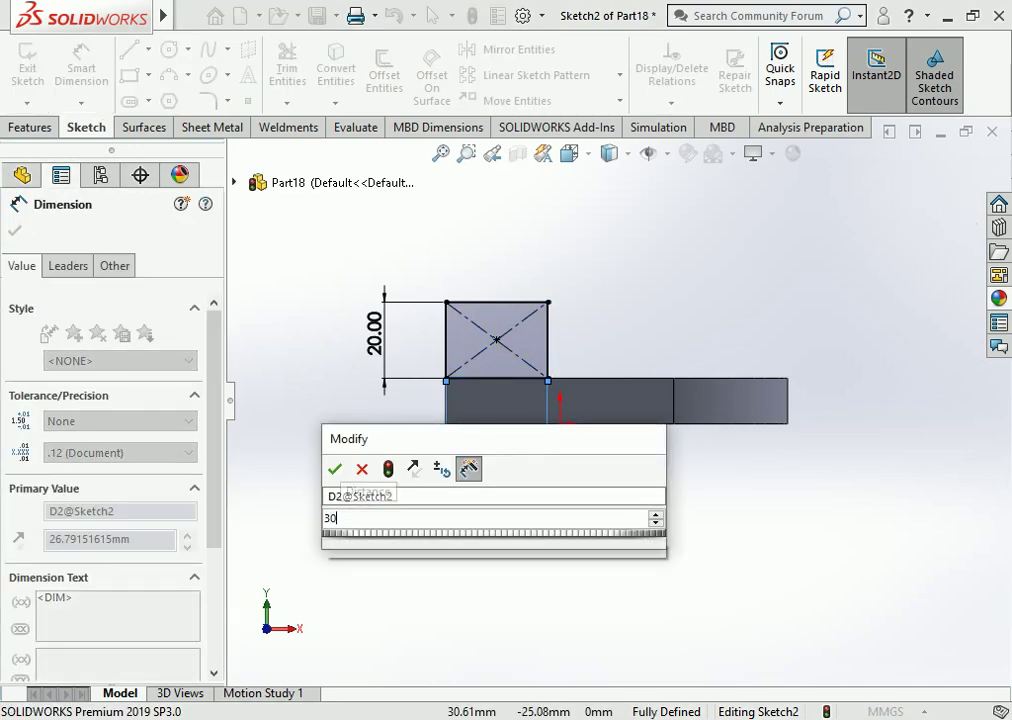
key(Return)
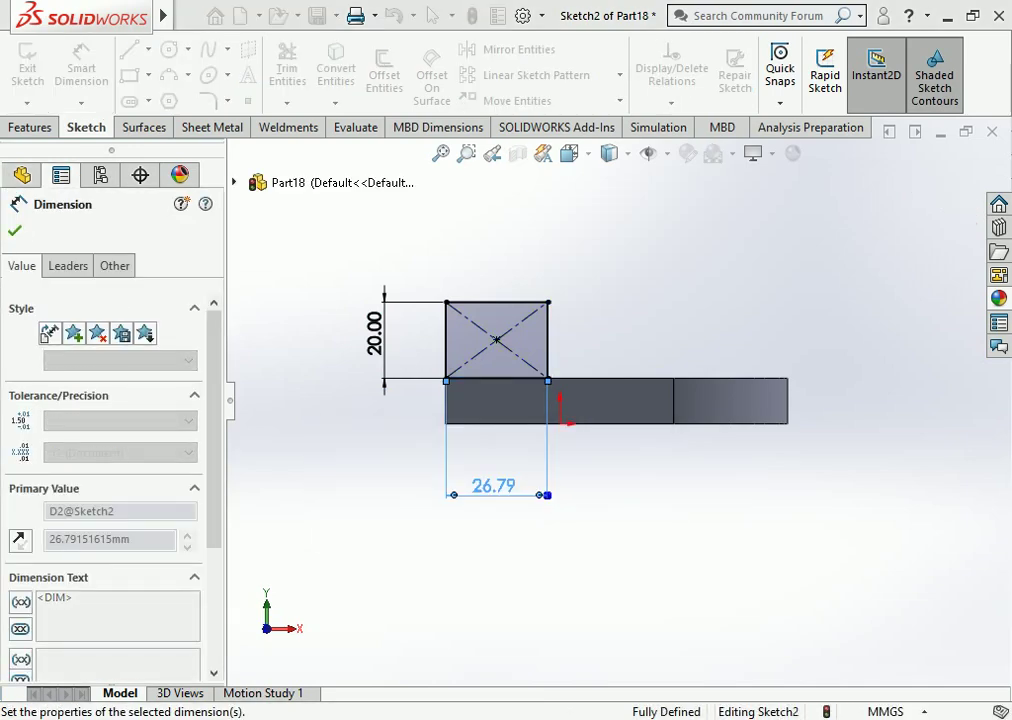
key(Escape)
Change the rectangle's height dimension from 20 to 30 mm.
click(373, 333)
text(30)
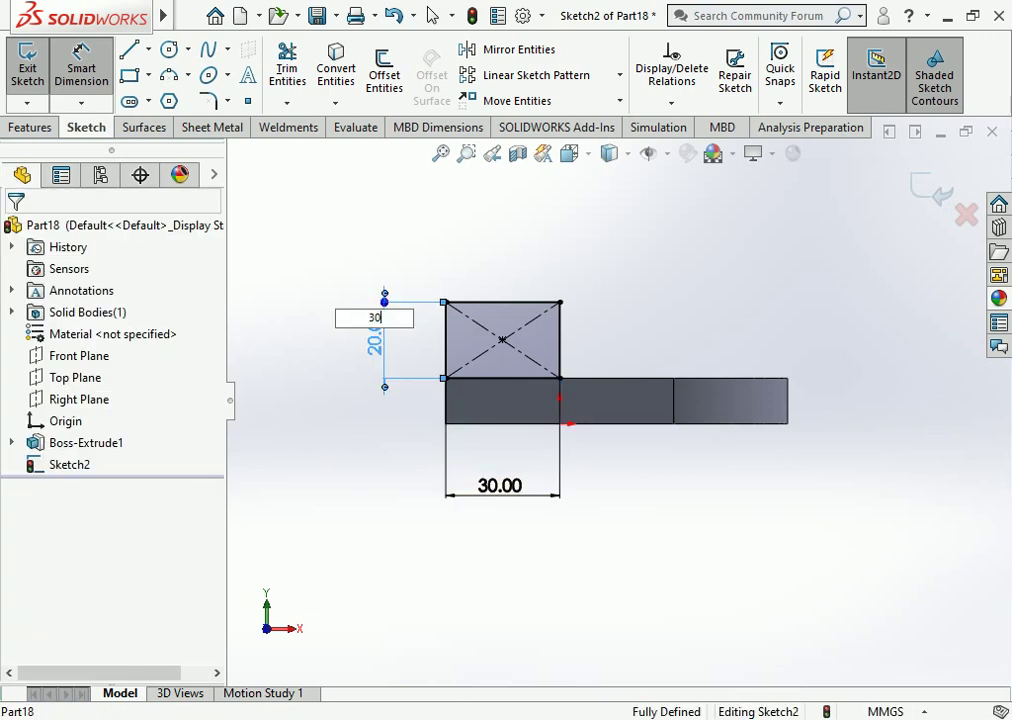
key(Return)
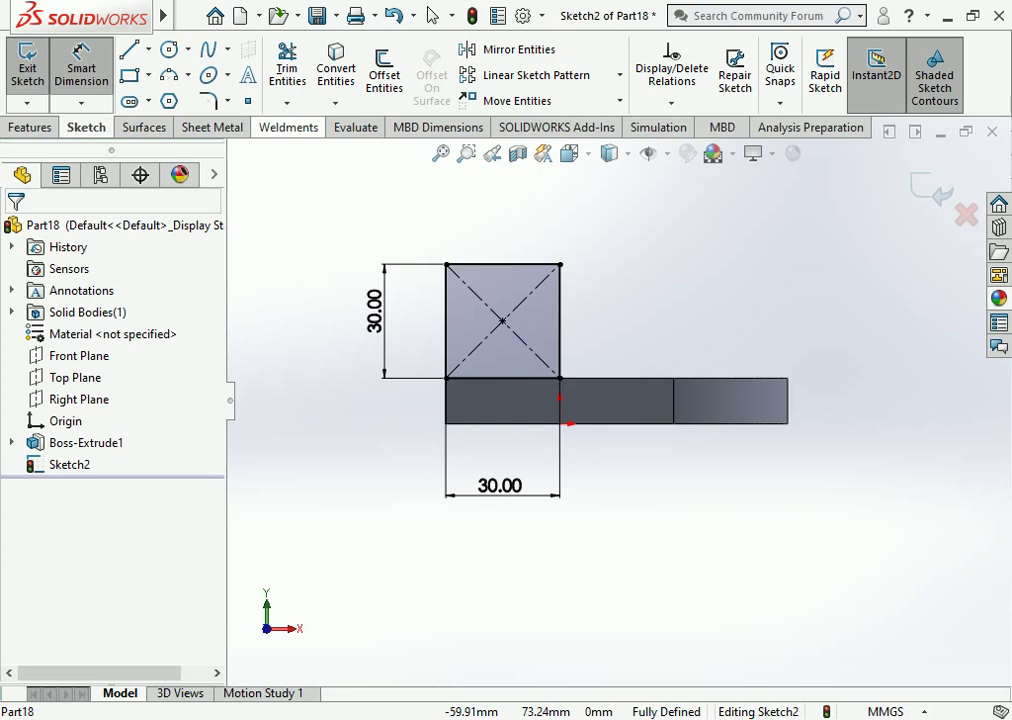
click(168, 49)
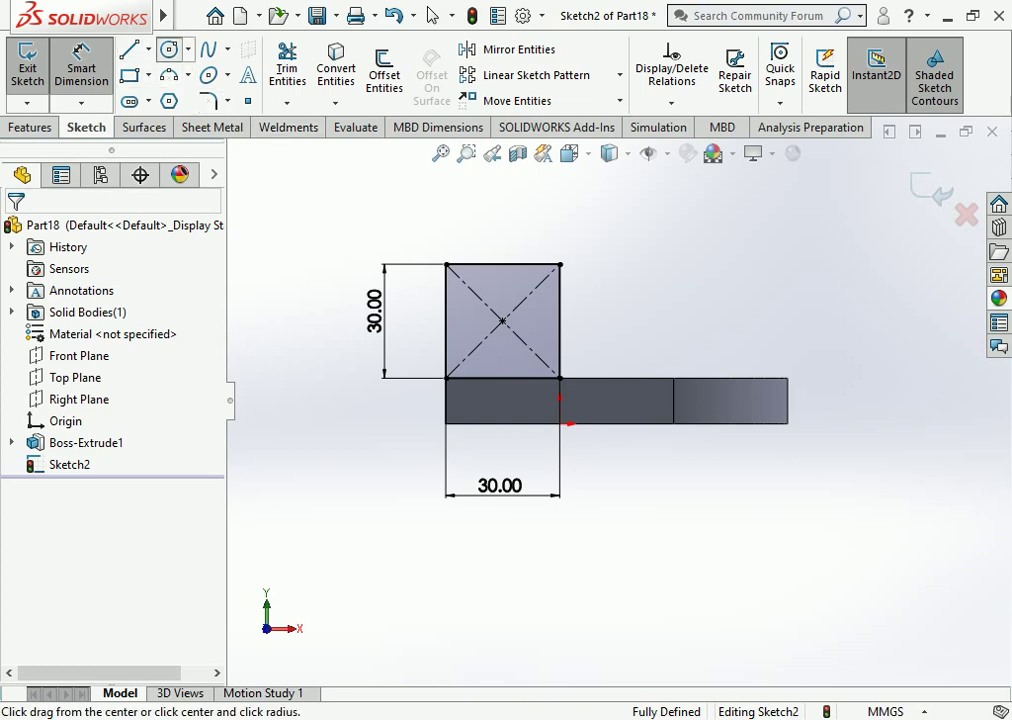
Draw a circle on the top edge's midpoint reaching the corners and make the top edge construction.
click(502, 264)
click(502, 320)
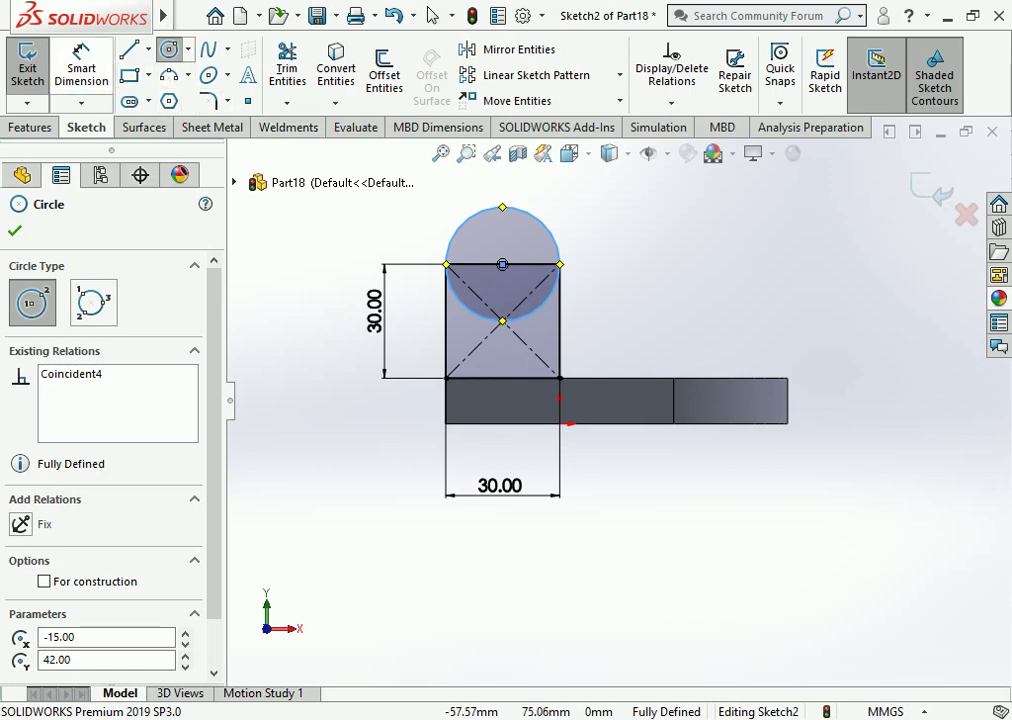
key(Escape)
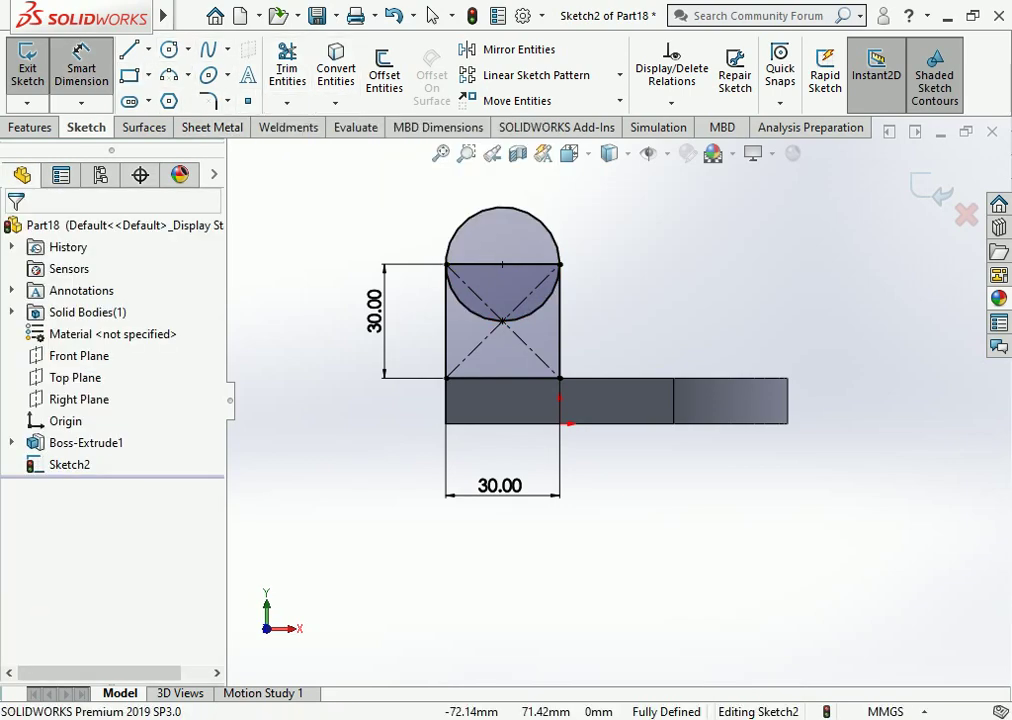
click(520, 264)
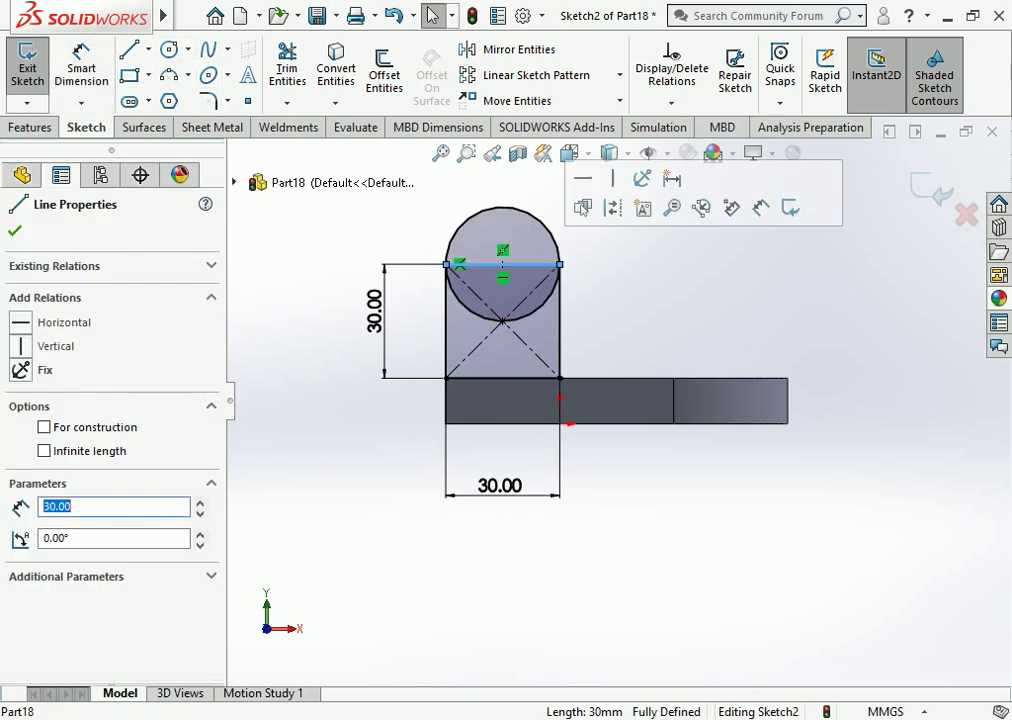
click(613, 207)
Trim the circle's inner arcs to leave a semicircular top on the square.
scroll(476, 283, down, 1)
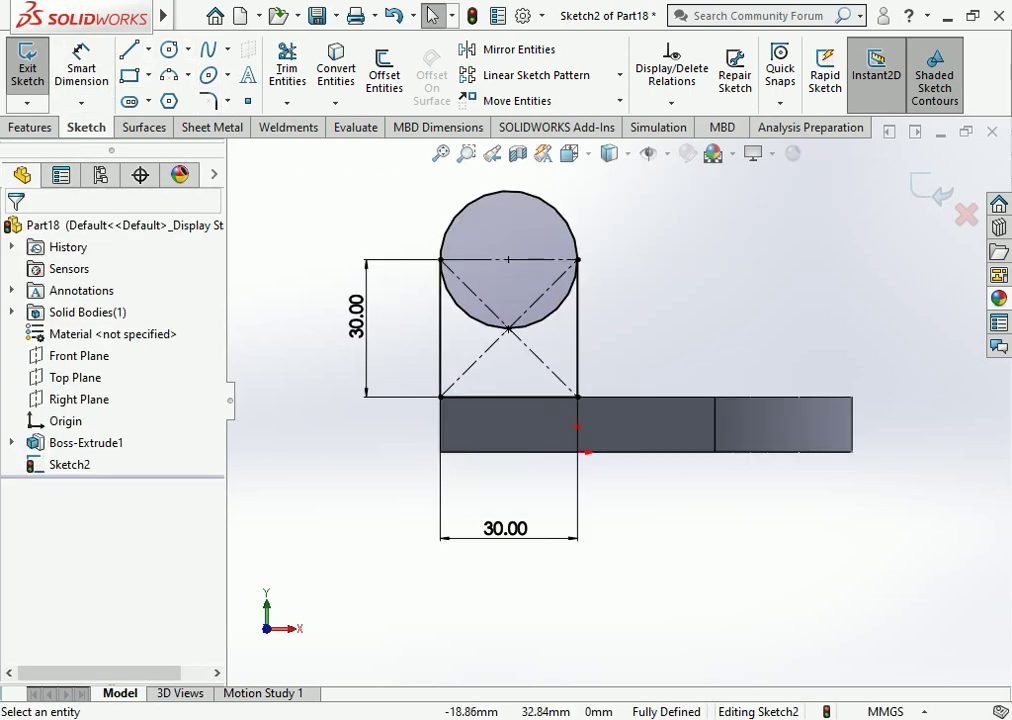
click(287, 68)
scroll(491, 343, up, 2)
drag(566, 310, 578, 325)
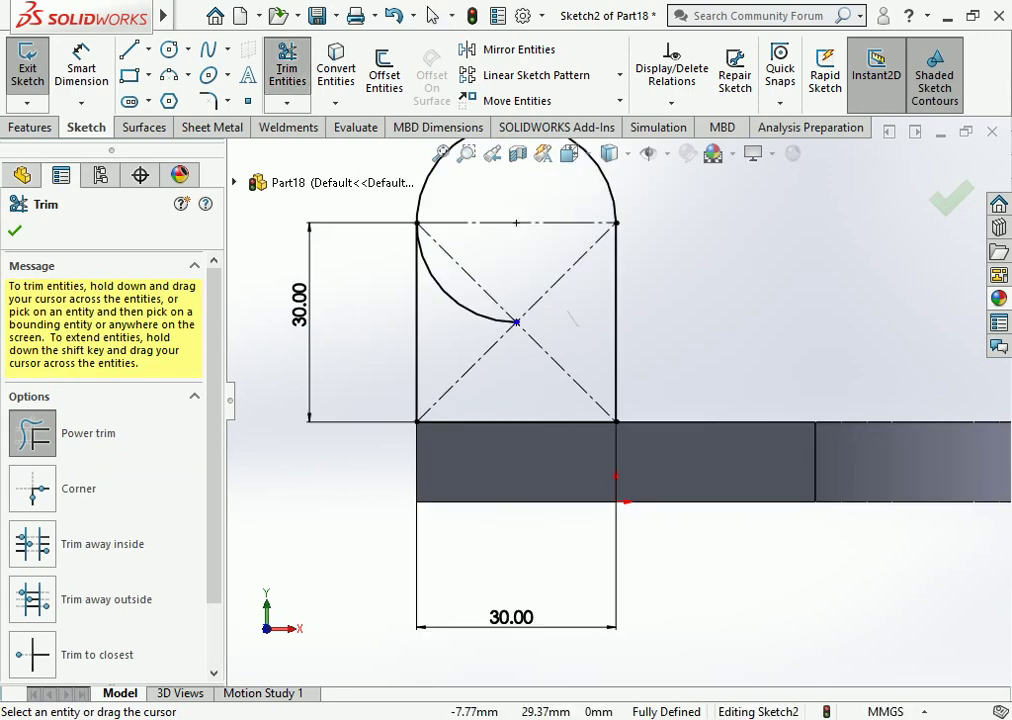
drag(455, 320, 447, 300)
scroll(613, 400, up, 2)
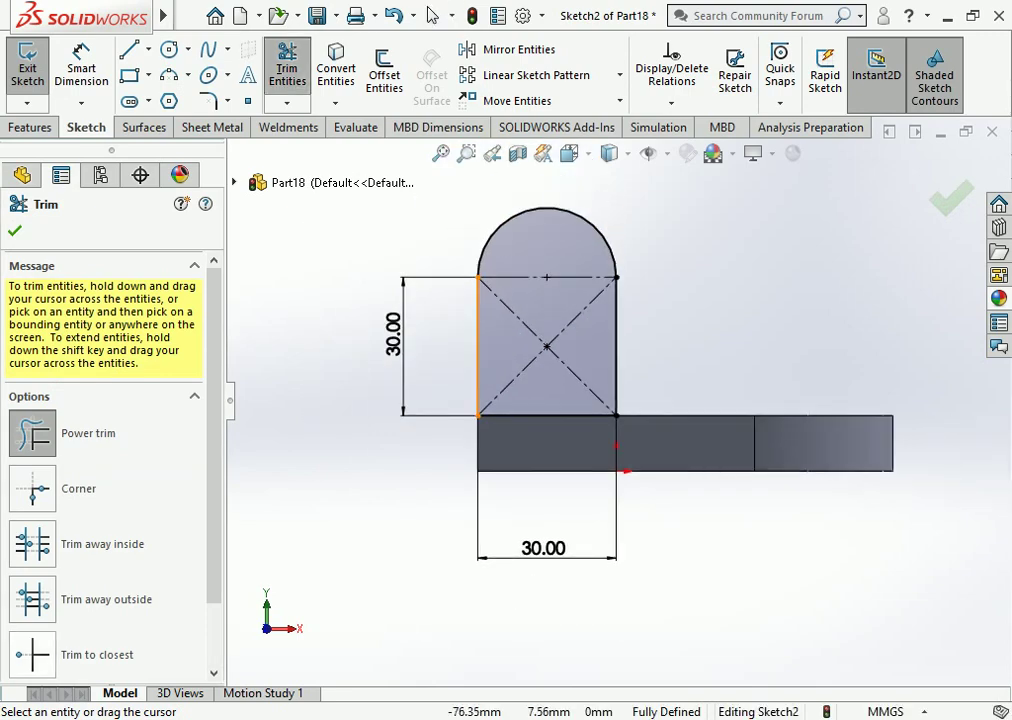
key(Escape)
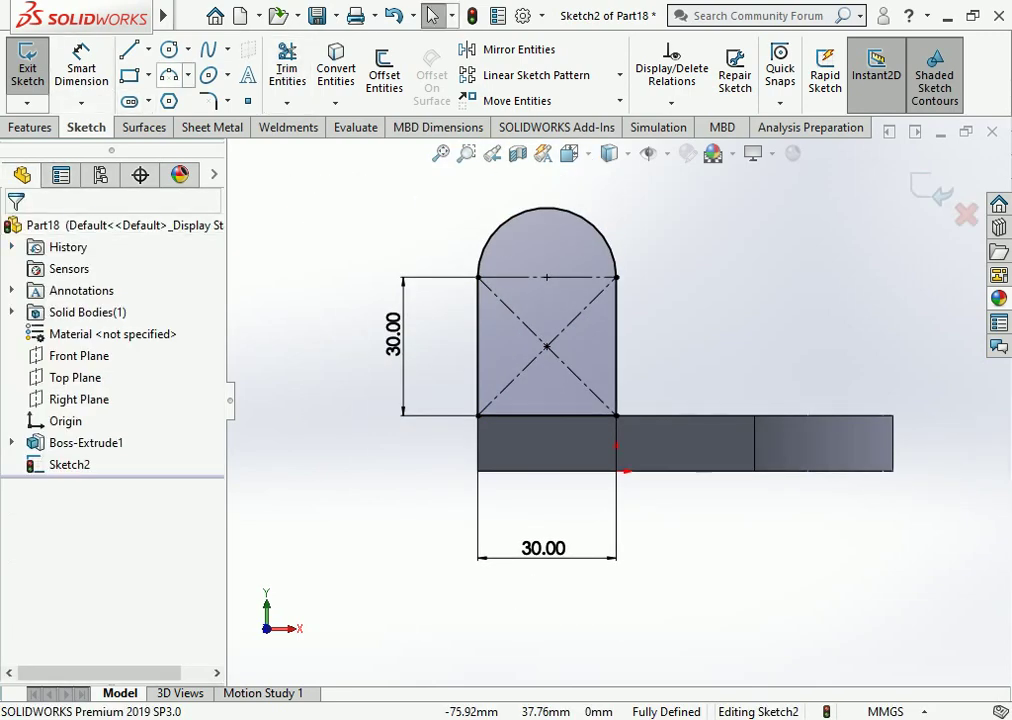
Add a hole circle in the arch and dimension it to 12 mm diameter.
click(169, 49)
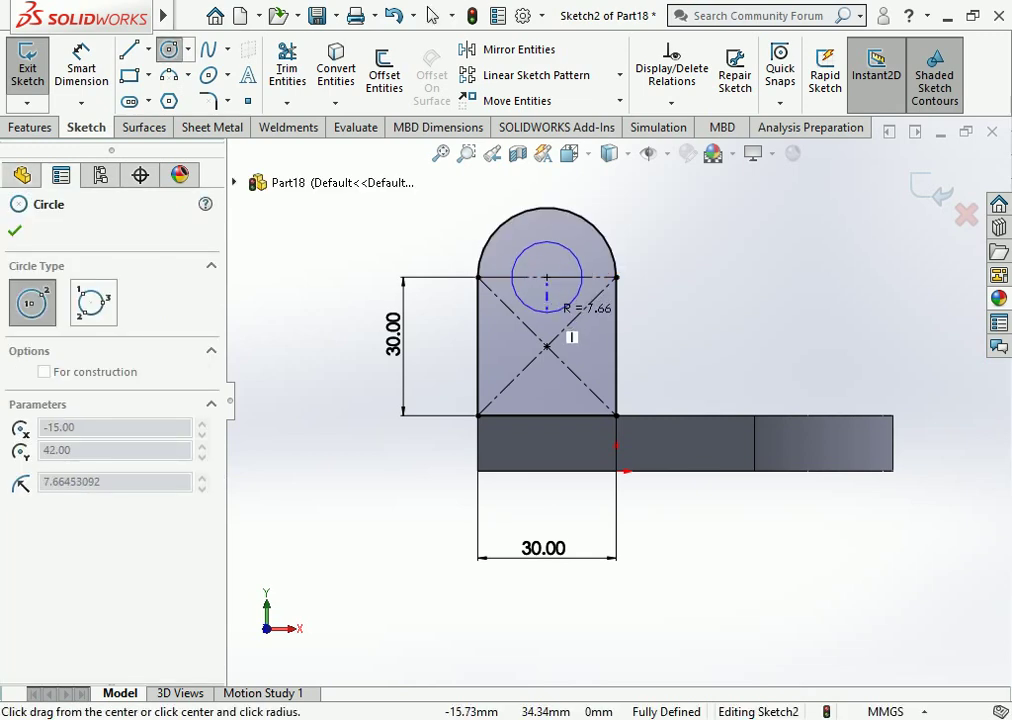
click(567, 323)
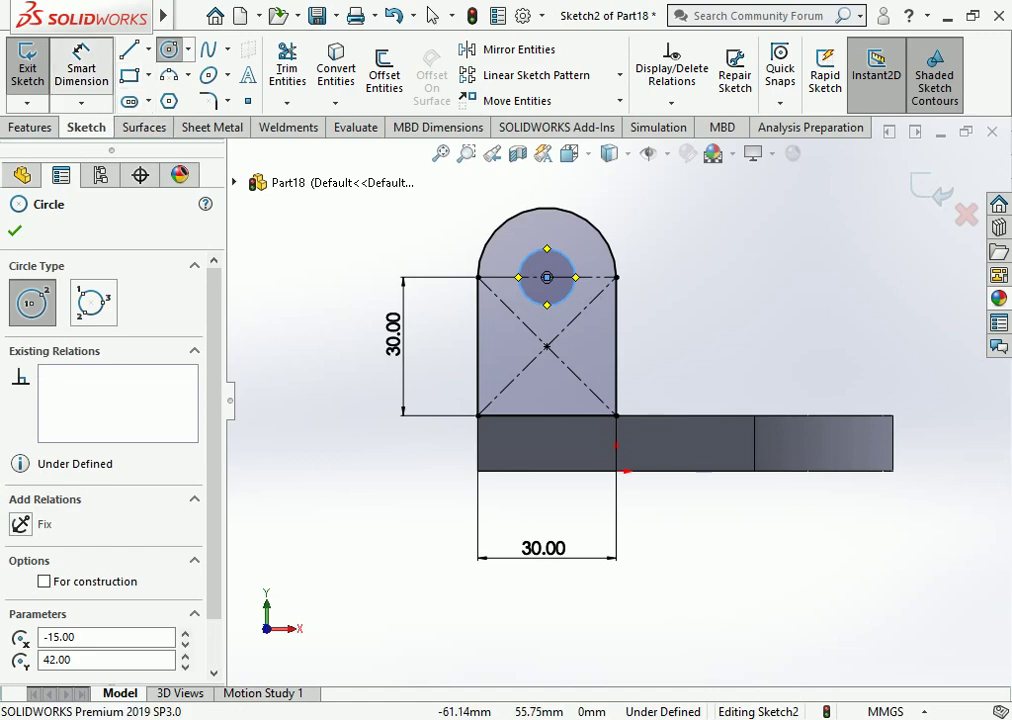
click(81, 62)
click(573, 288)
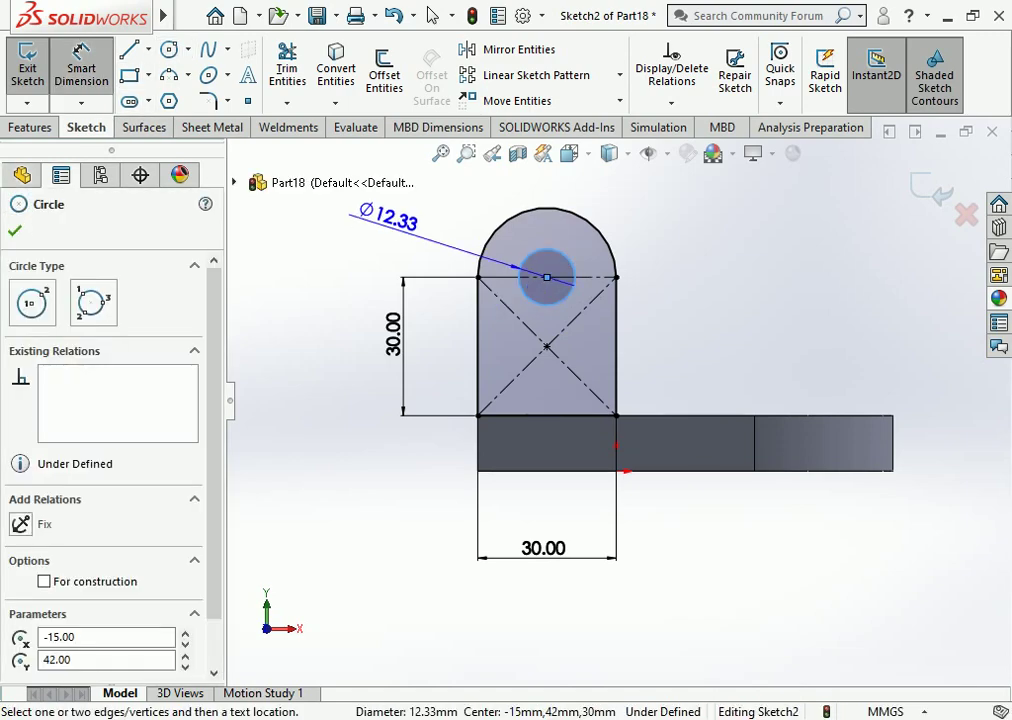
click(384, 212)
text(12)
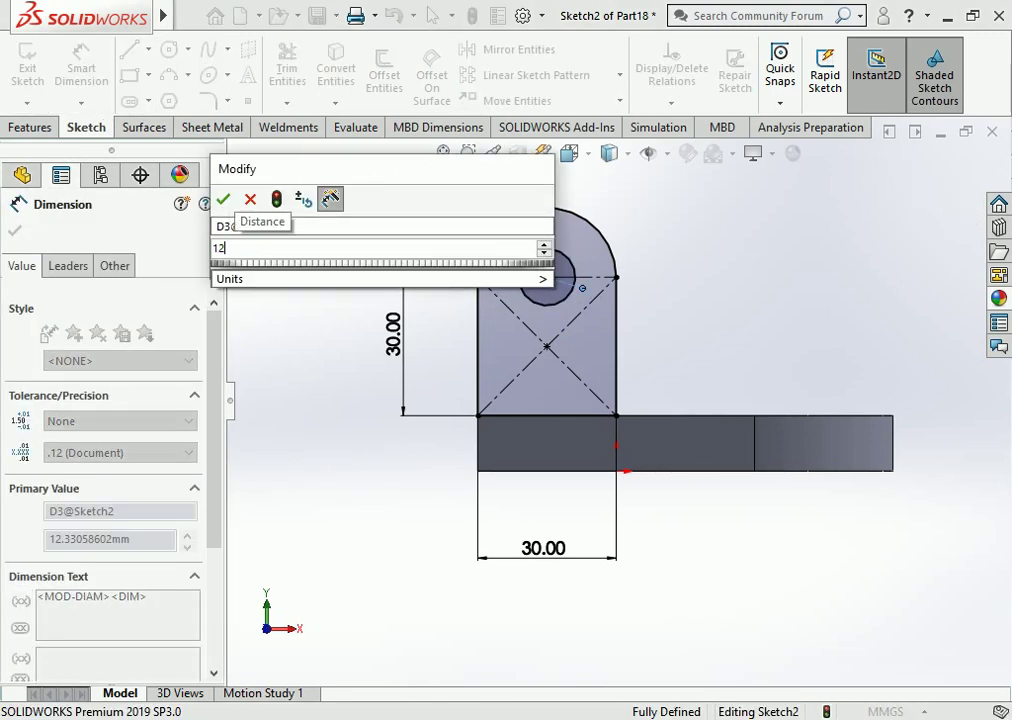
key(Return)
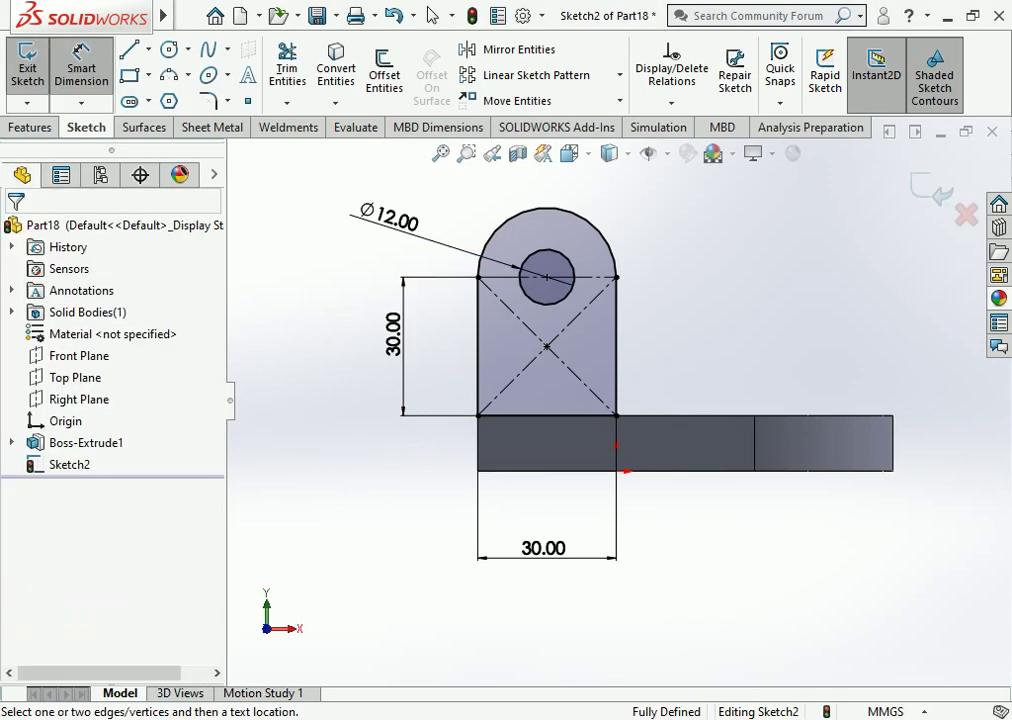
click(30, 127)
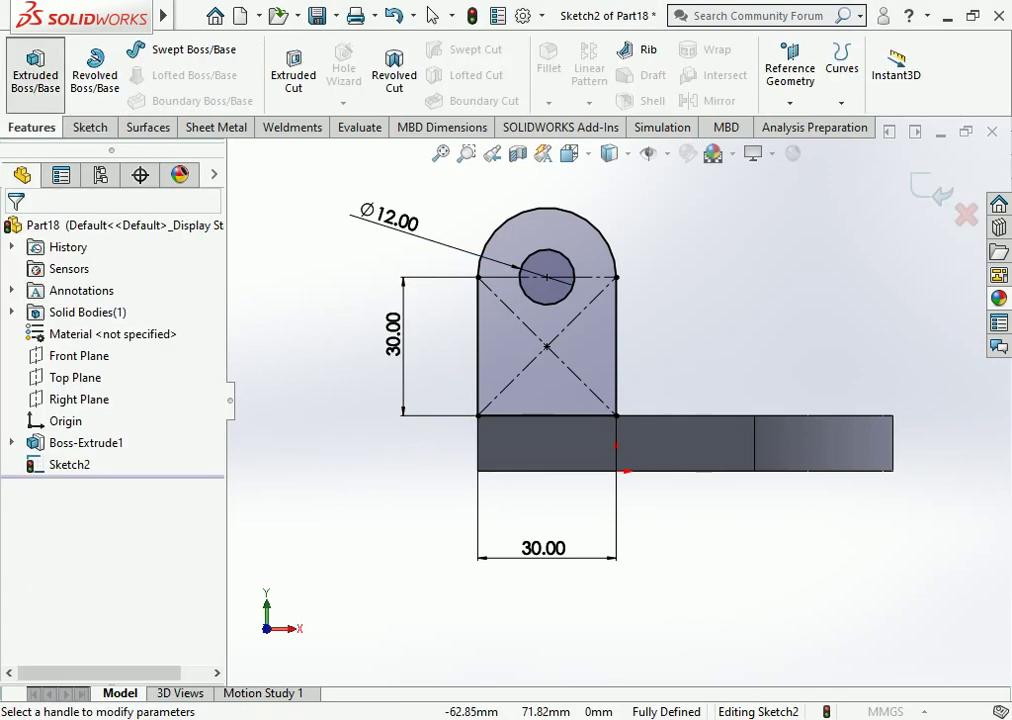
Extrude the arched tab 10 mm in the reversed direction, merged with the base plate.
click(35, 68)
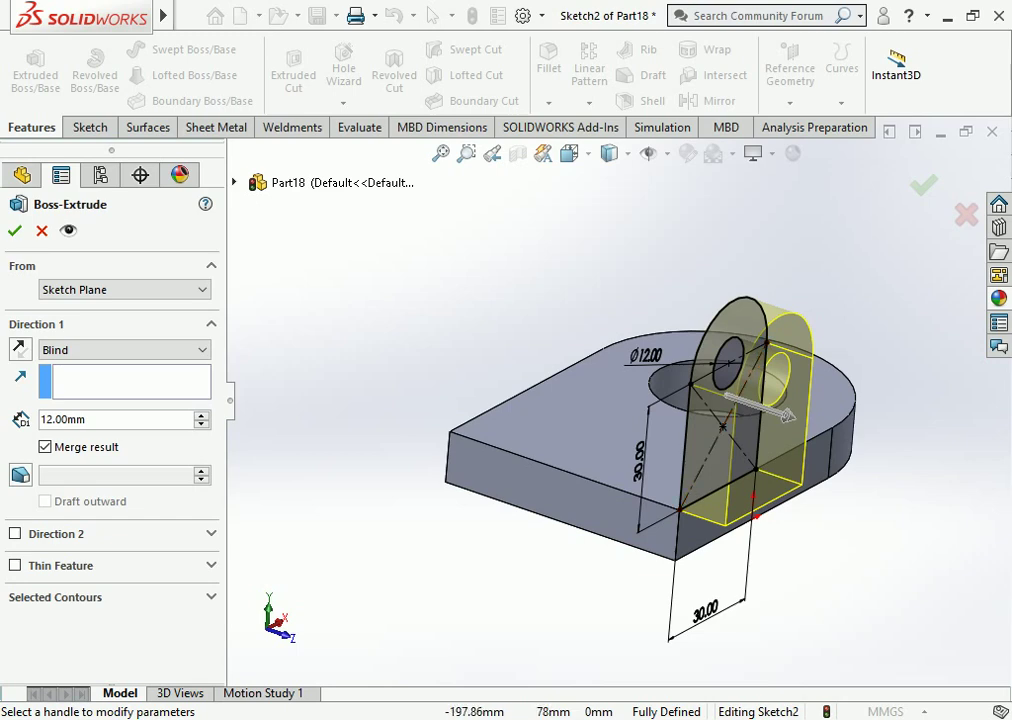
text(2)
key(Return)
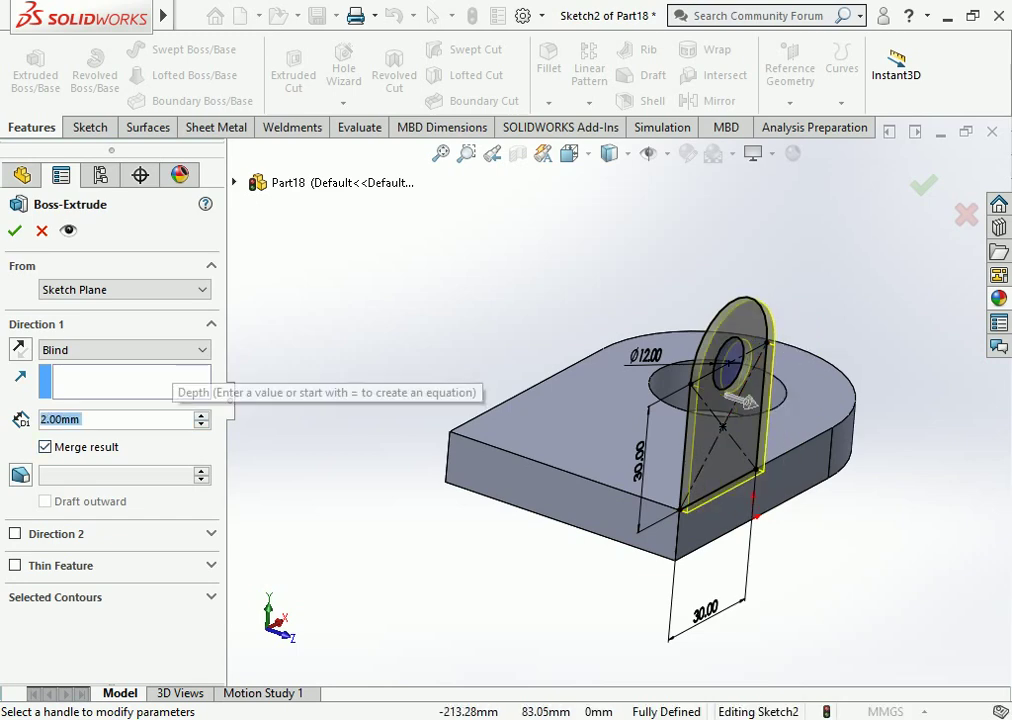
text(10)
key(Return)
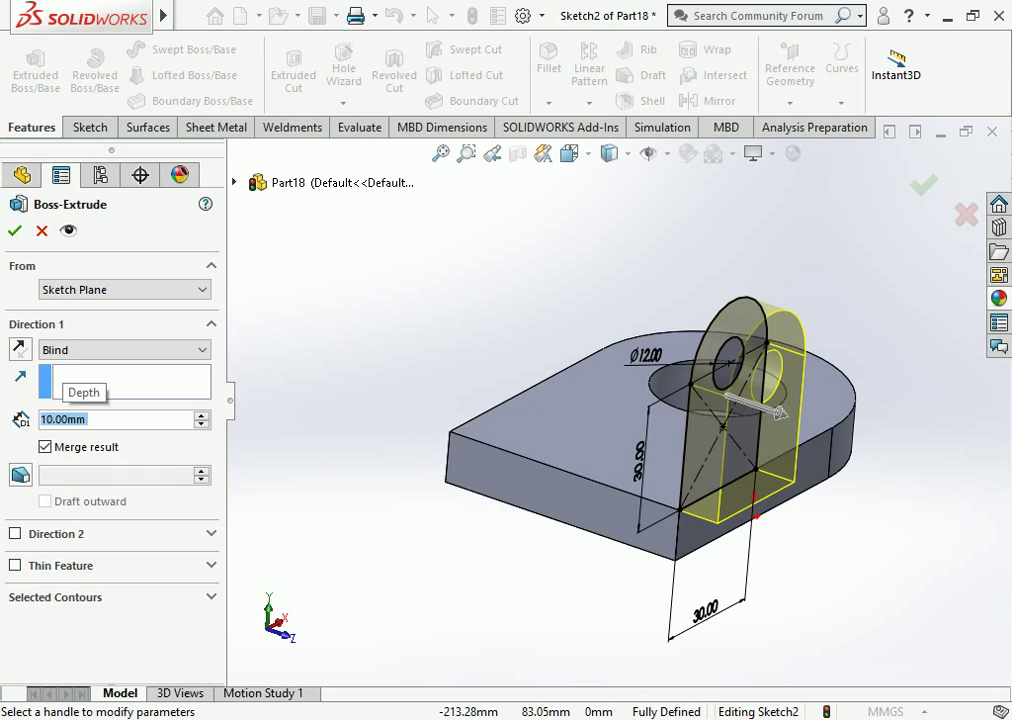
click(20, 349)
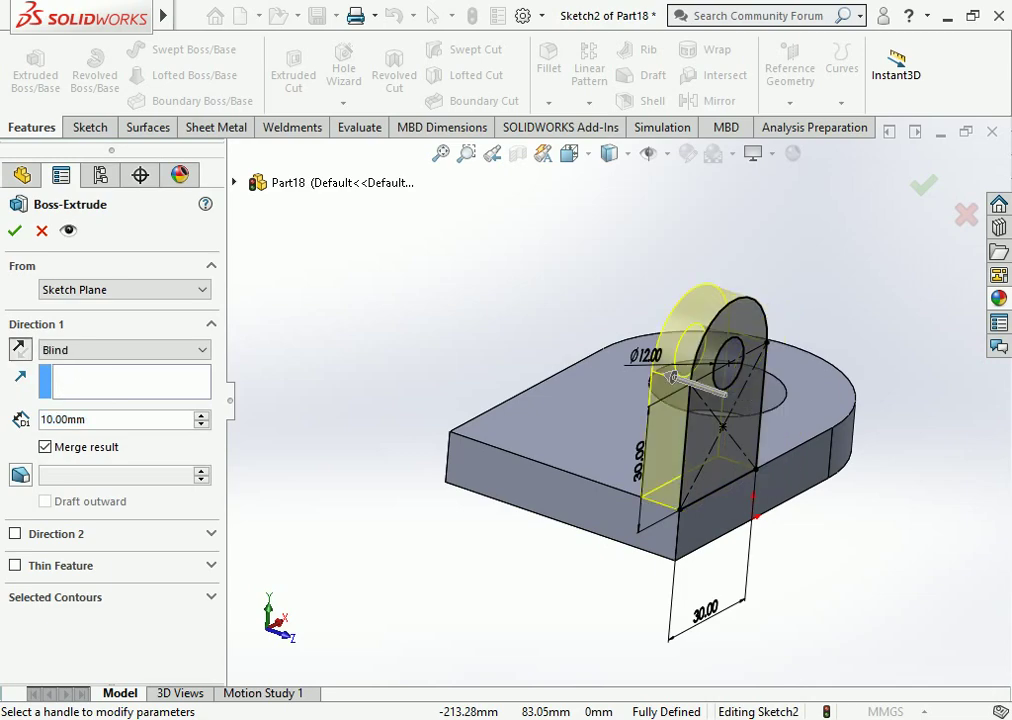
click(14, 230)
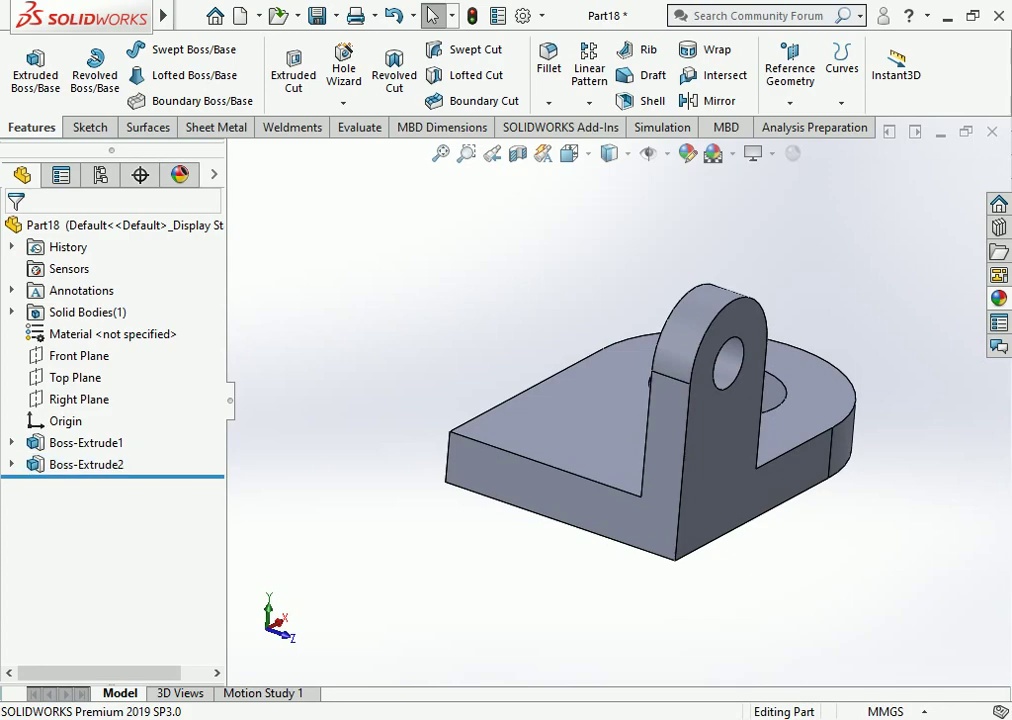
Open a sketch on the upright tab face and view it Normal To.
mouse_move(650, 400)
middle_down()
mouse_move(720, 410)
mouse_move(622, 433)
middle_up()
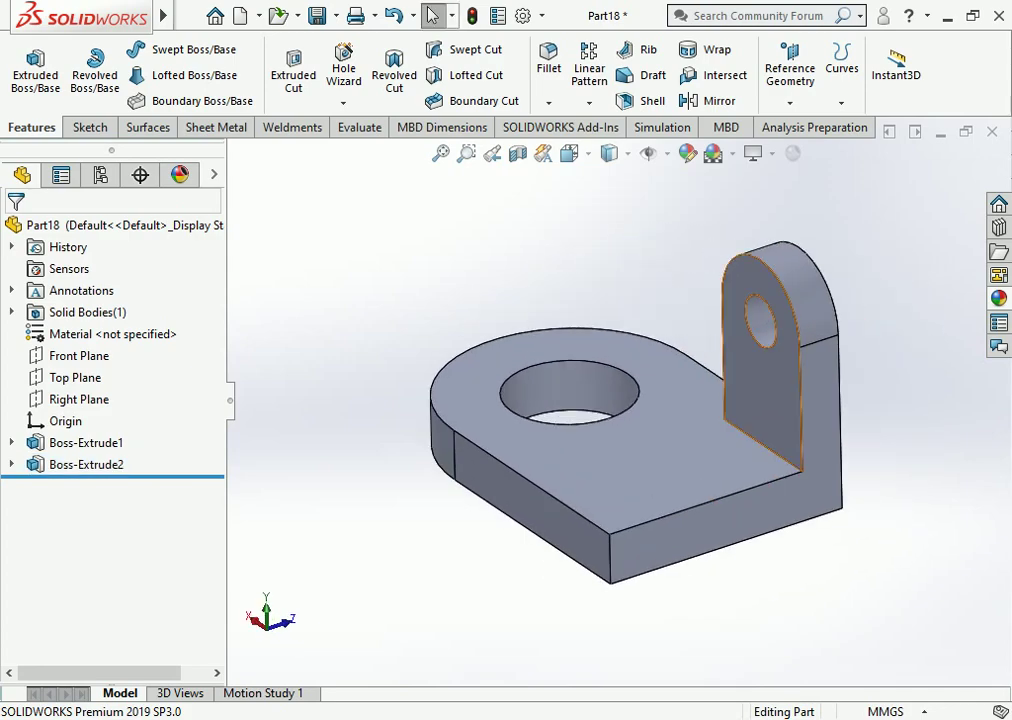
click(765, 340)
click(797, 300)
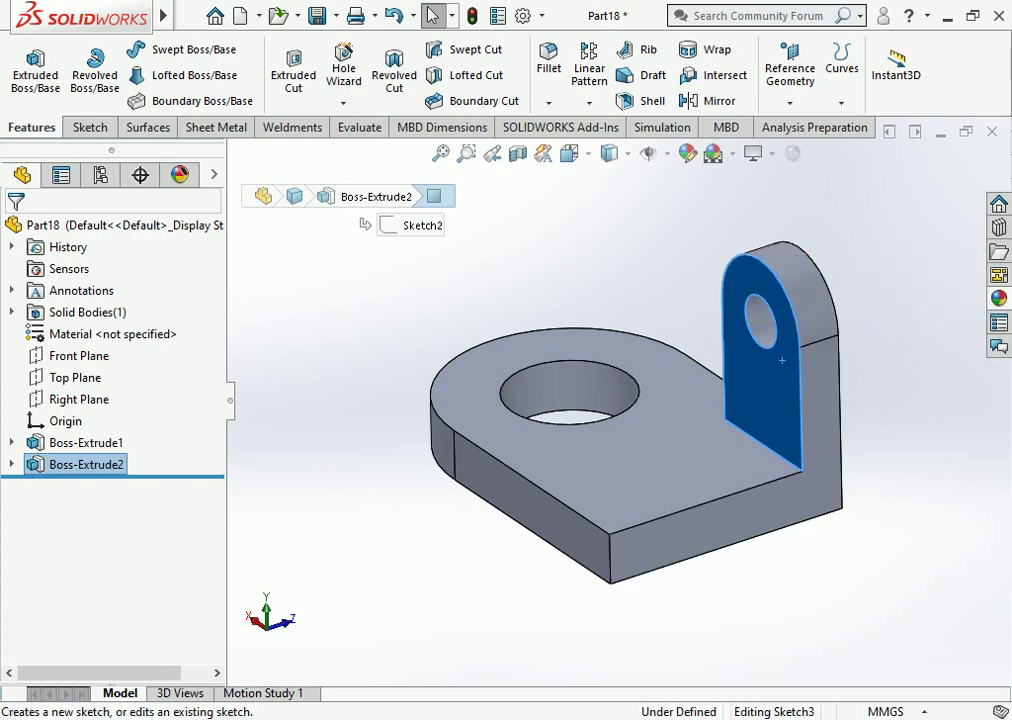
click(569, 153)
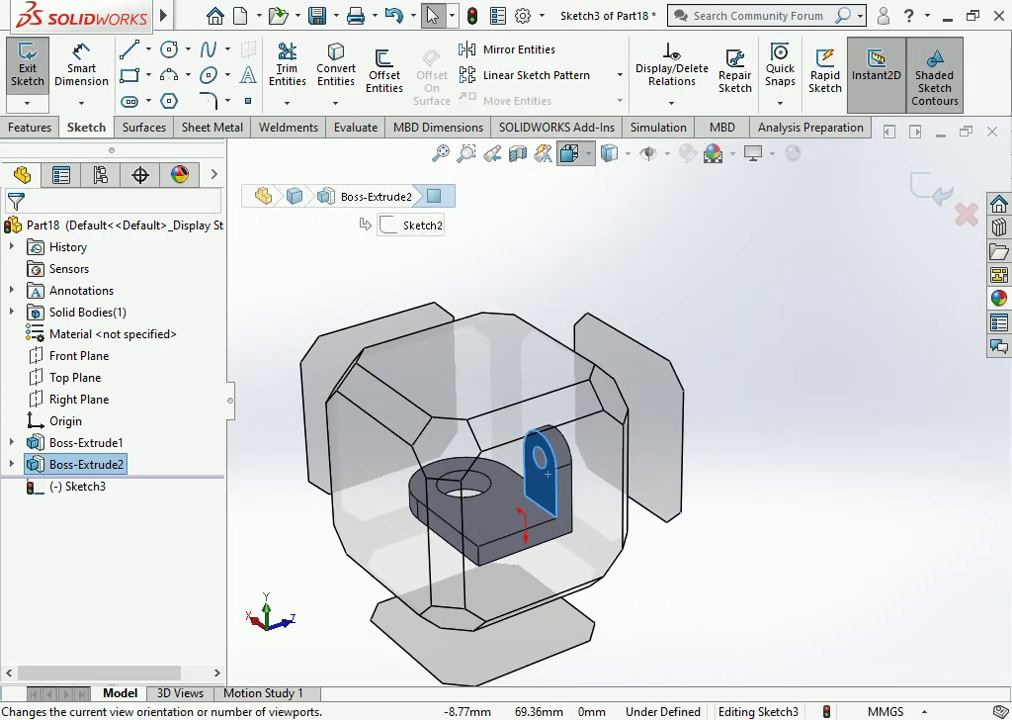
click(681, 263)
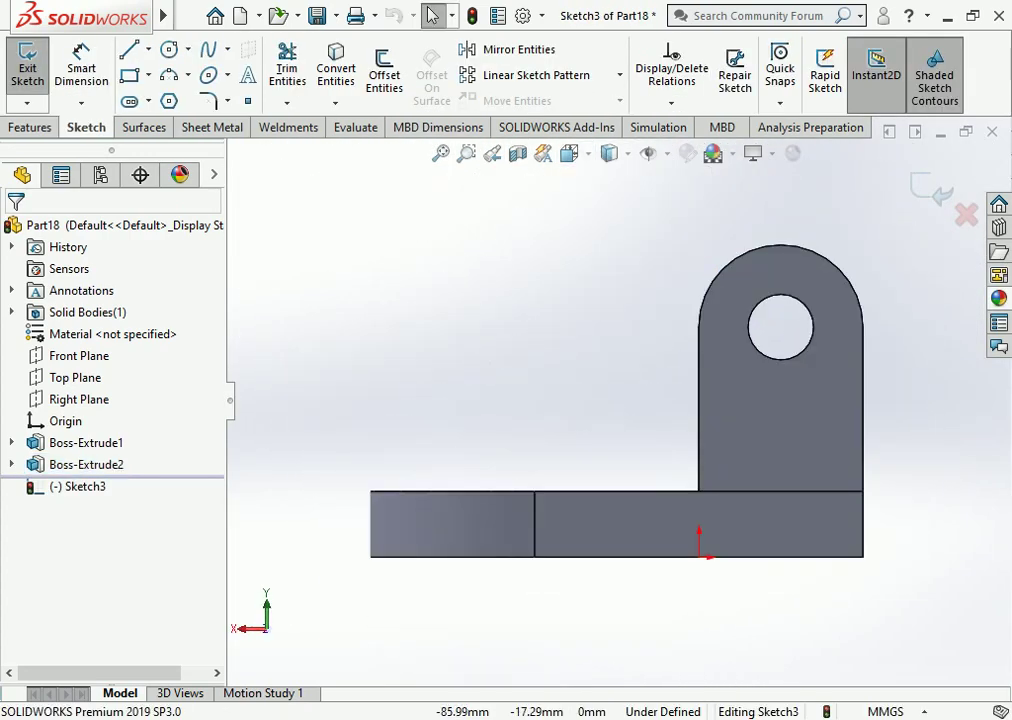
Convert the 12 mm hole edge and draw a larger concentric circle around it.
click(336, 70)
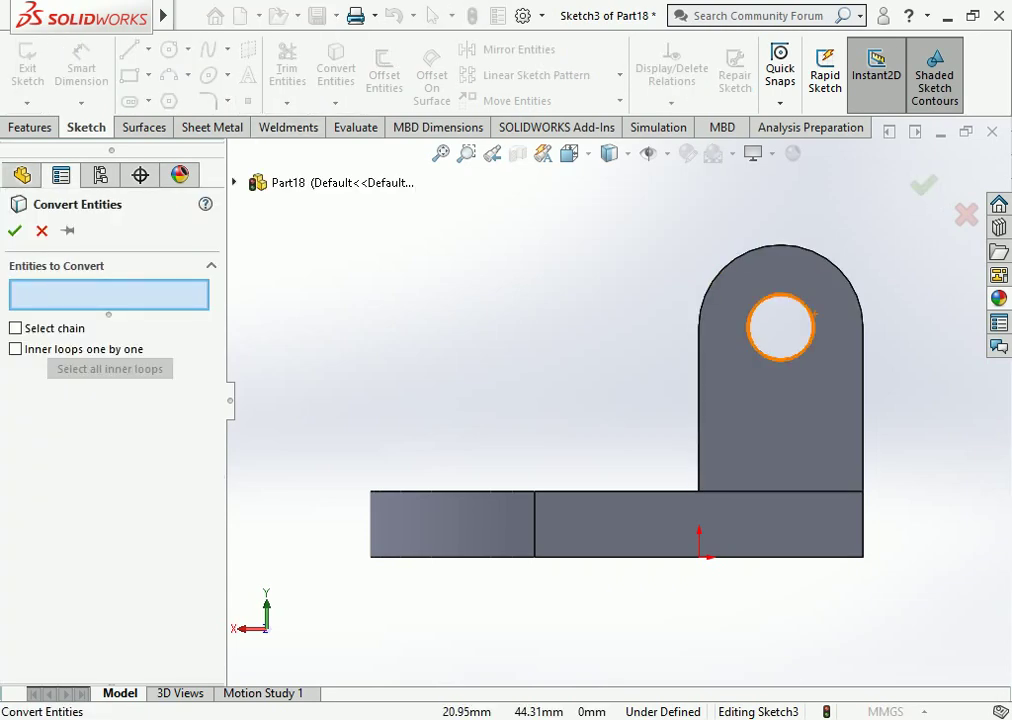
click(812, 316)
click(14, 230)
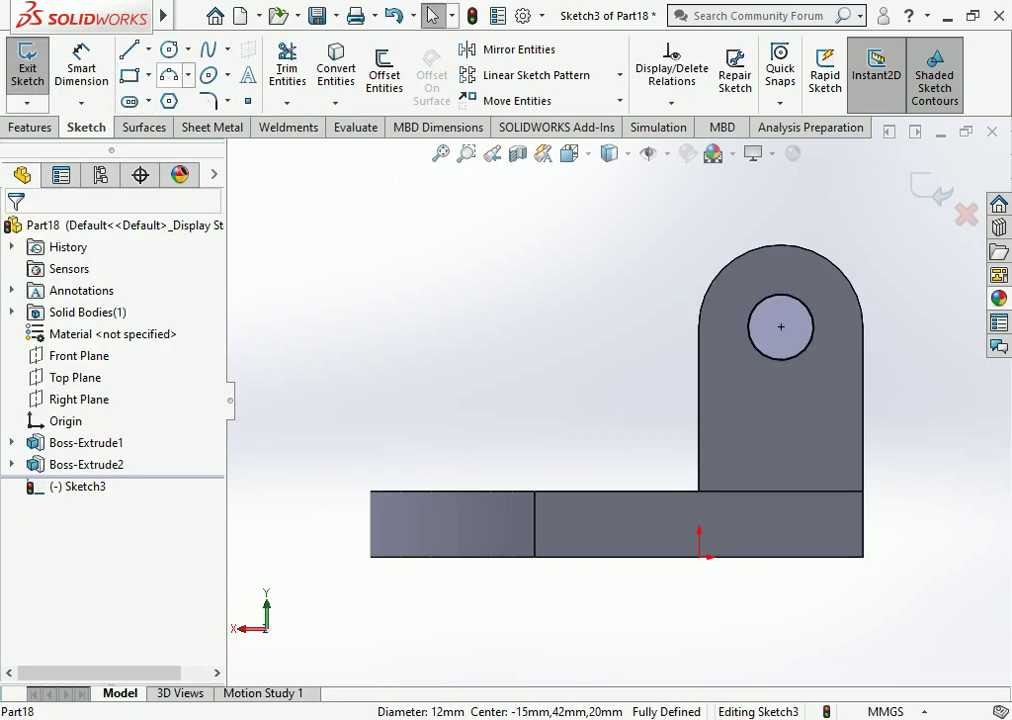
click(168, 49)
click(781, 327)
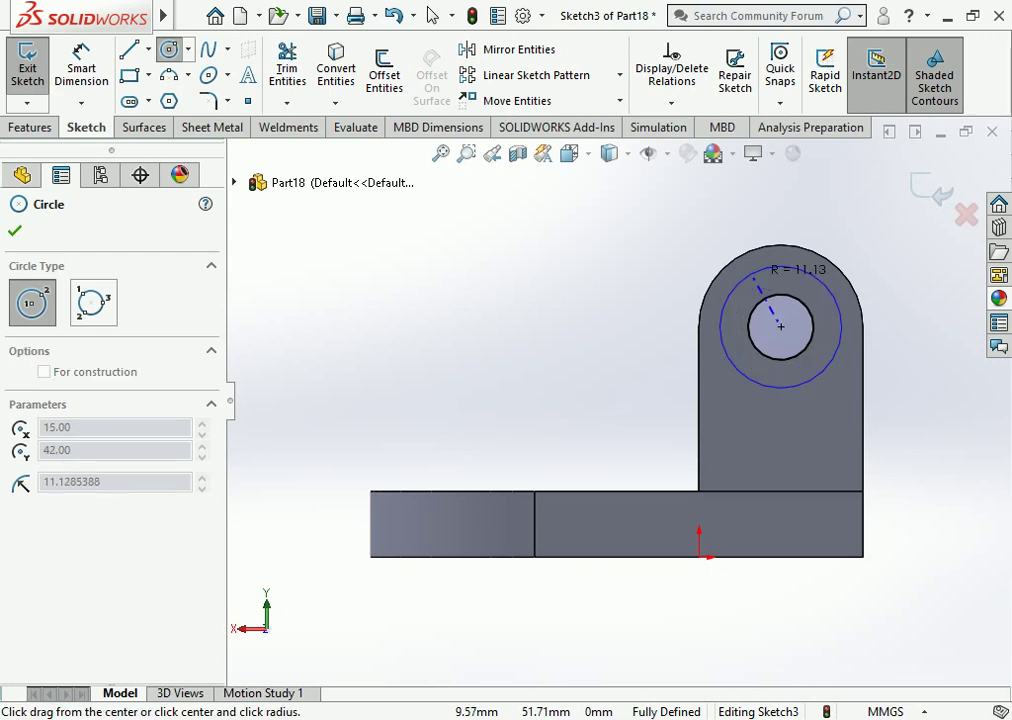
click(744, 276)
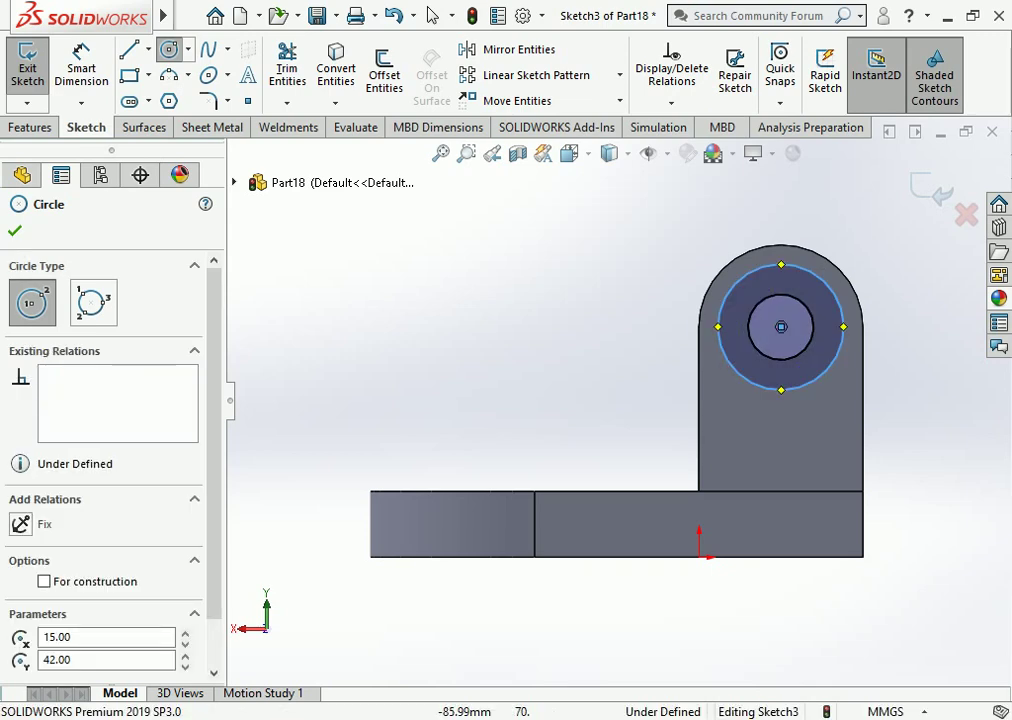
Dimension the outer circle to 24 mm diameter.
click(82, 68)
scroll(614, 400, up, 2)
click(773, 345)
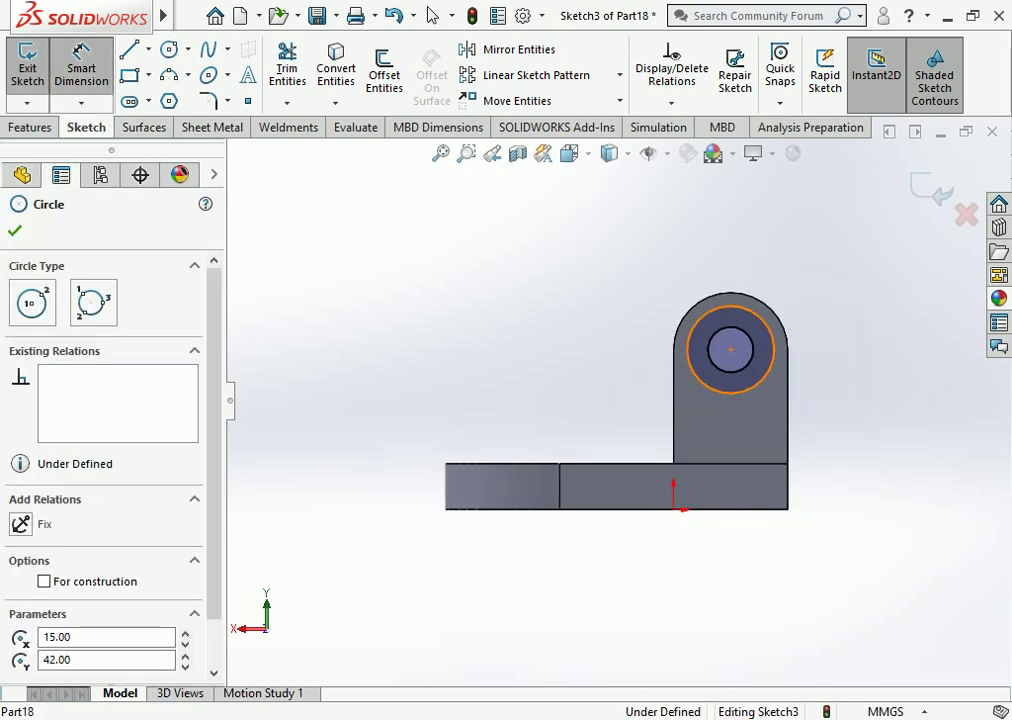
click(828, 333)
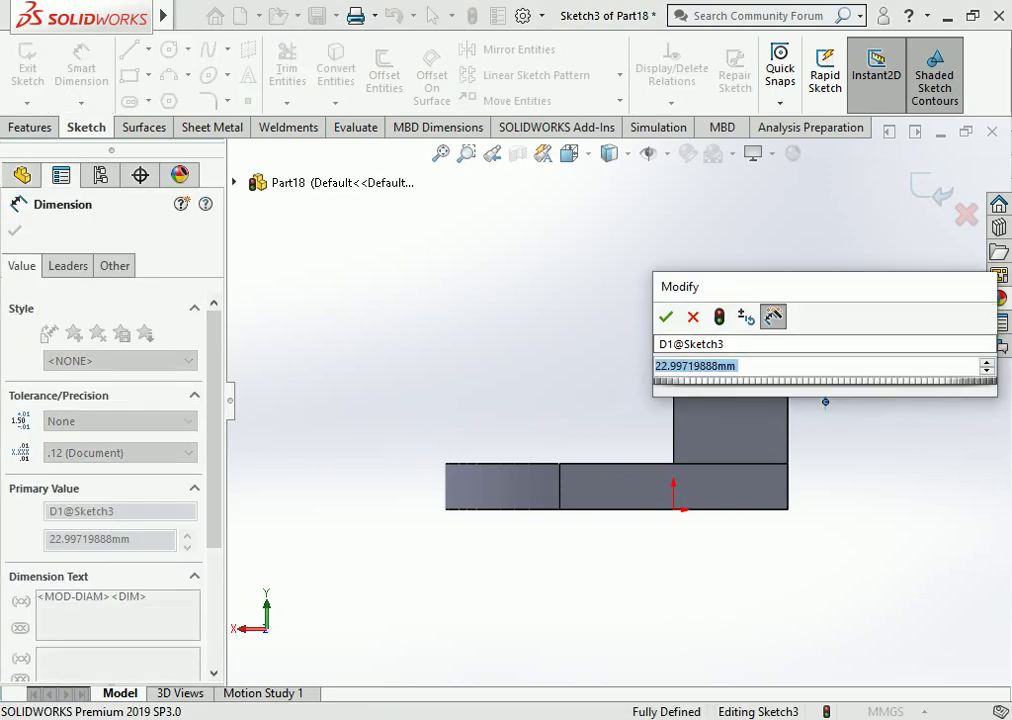
text(24)
key(Return)
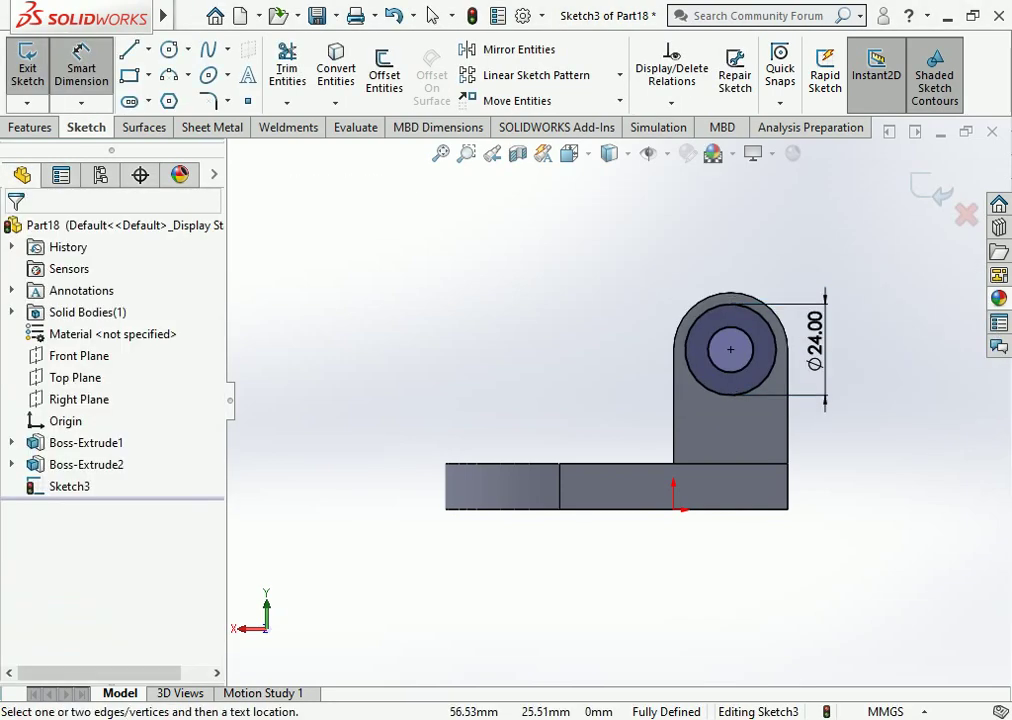
click(30, 127)
Extrude the Ø24 ring sketch 5 mm as Boss-Extrude3 around the tab's hole.
click(35, 70)
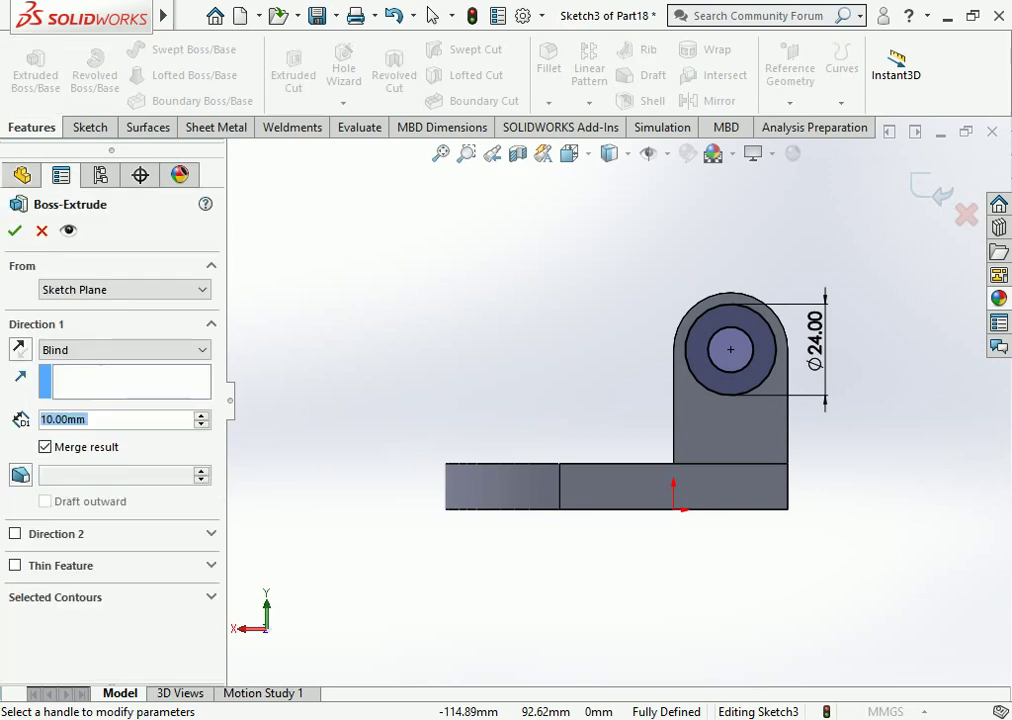
scroll(690, 470, down, 1)
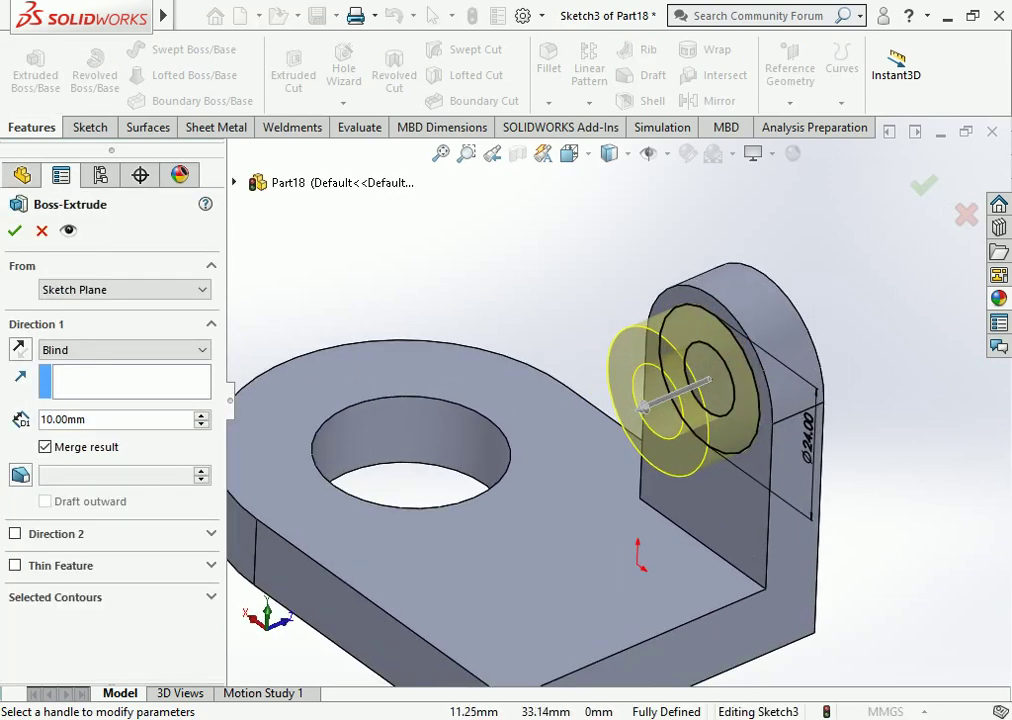
scroll(690, 470, down, 1)
middle_drag(600, 400, 600, 430)
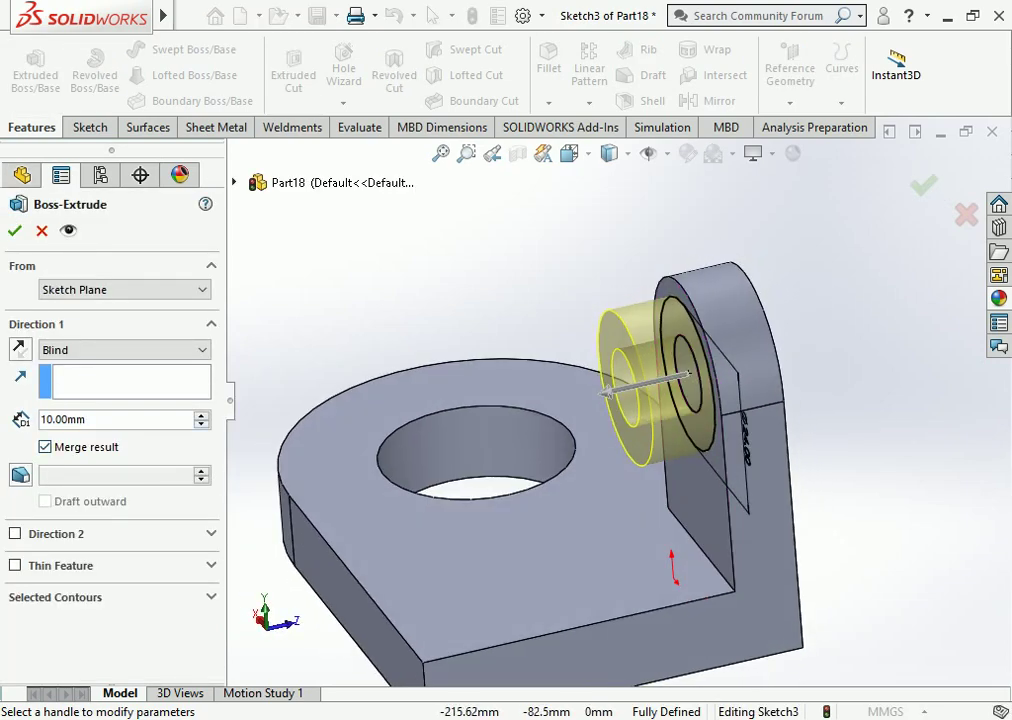
click(115, 419)
text(5)
key(Return)
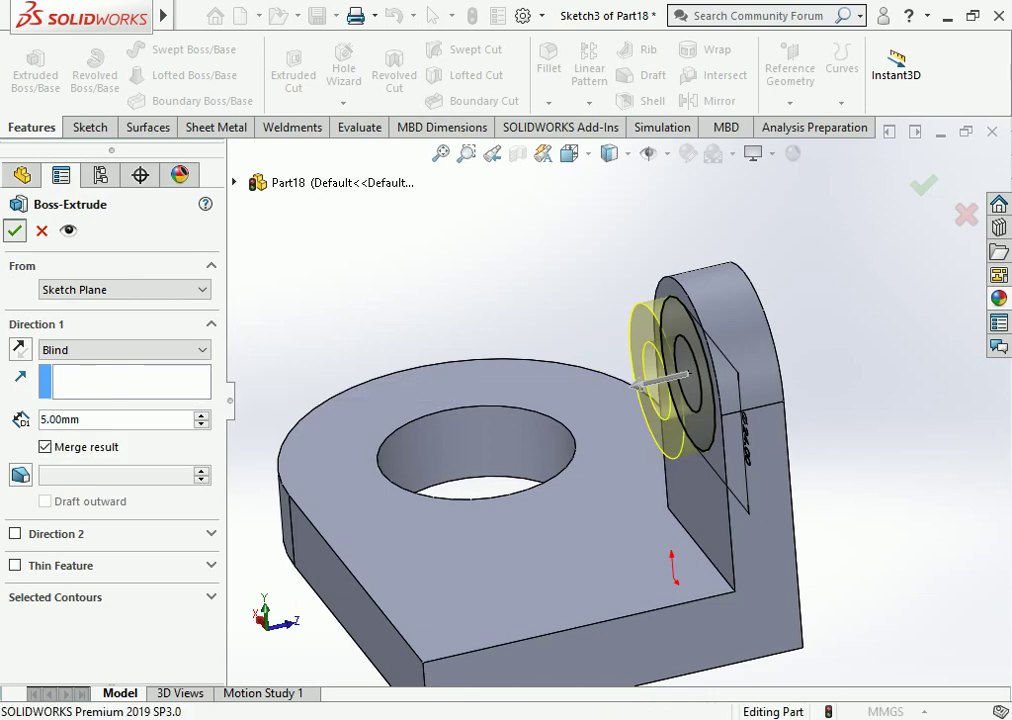
key(Return)
scroll(560, 420, up, 3)
middle_drag(560, 420, 620, 400)
middle_drag(800, 260, 800, 310)
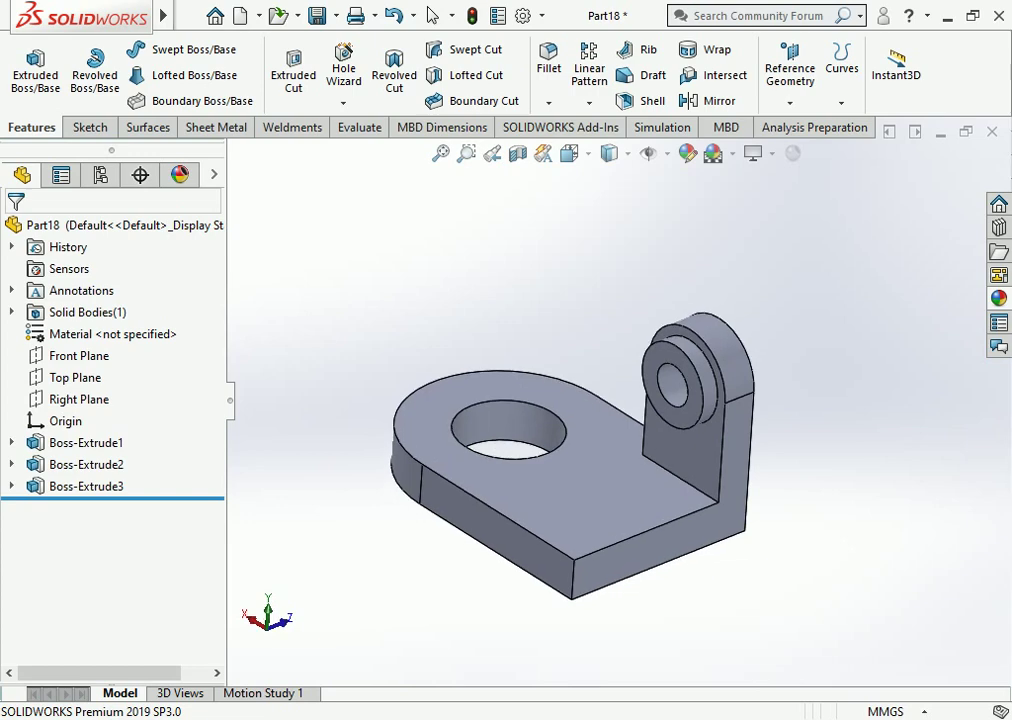
scroll(800, 310, down, 3)
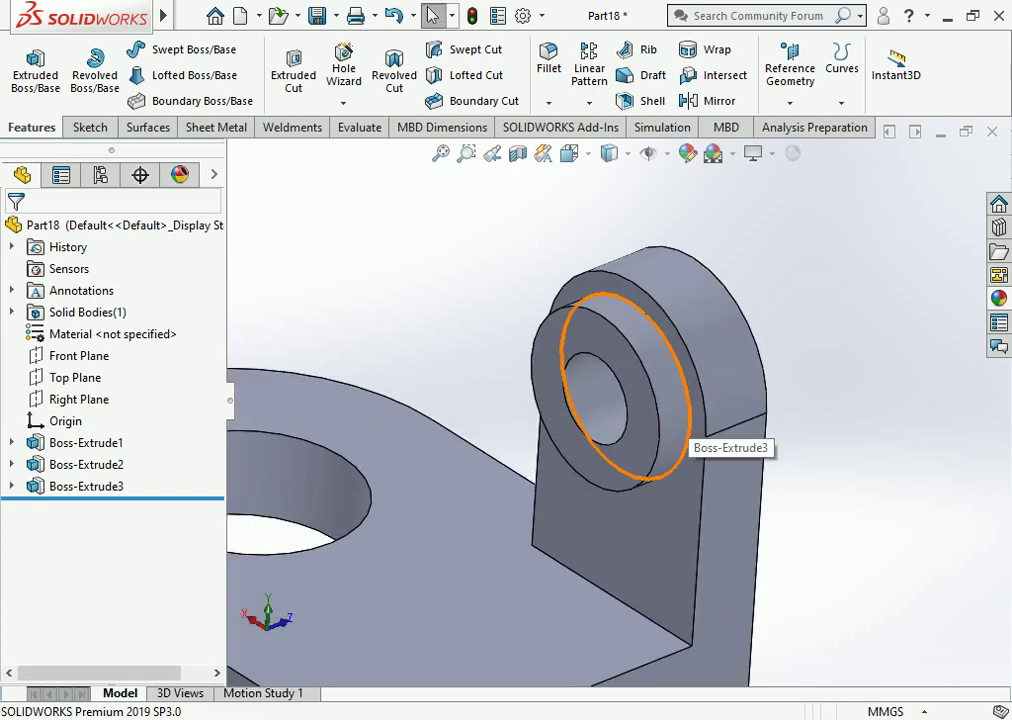
Add Fillet1 with a 0.5 mm radius on the Ø24 boss's outer circular edge.
click(686, 438)
click(746, 349)
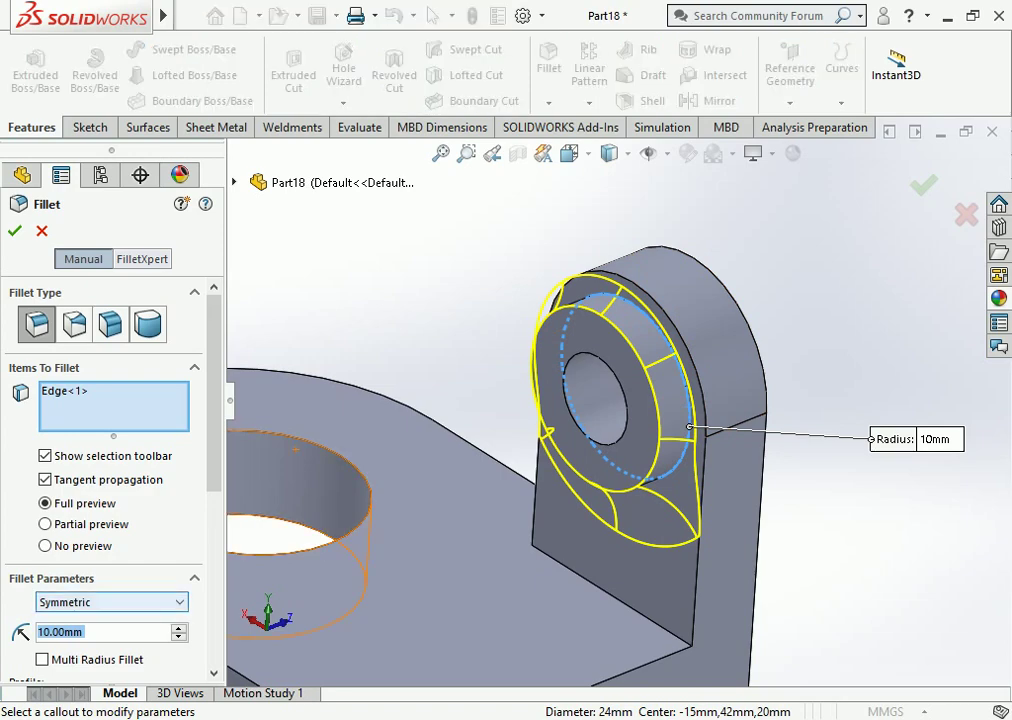
text(3)
key(Return)
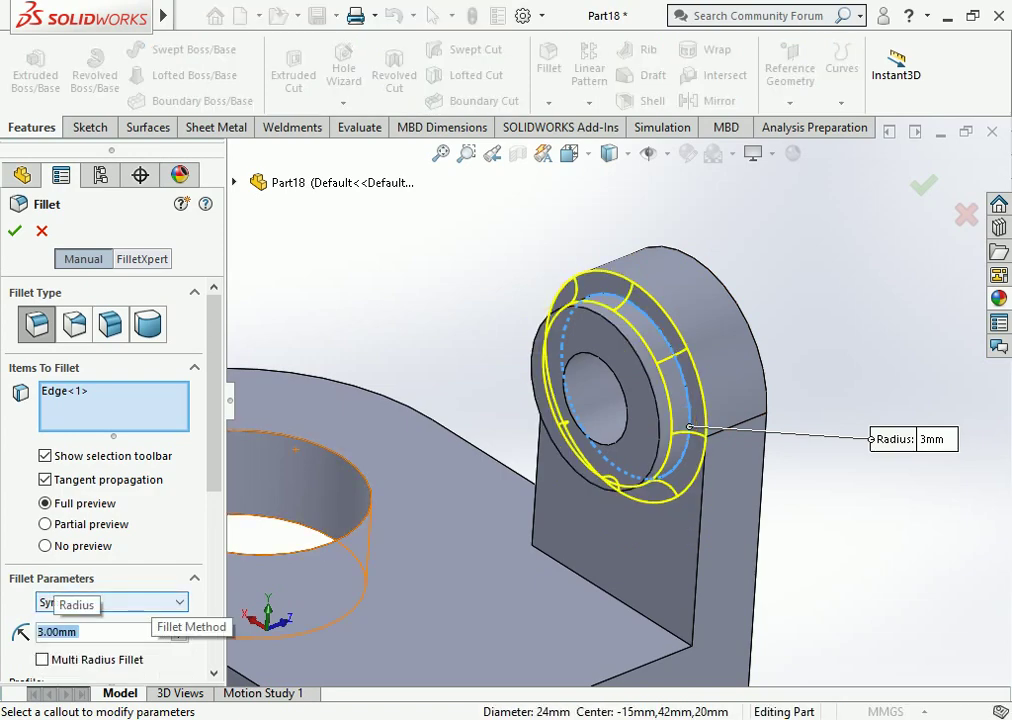
text(1.)
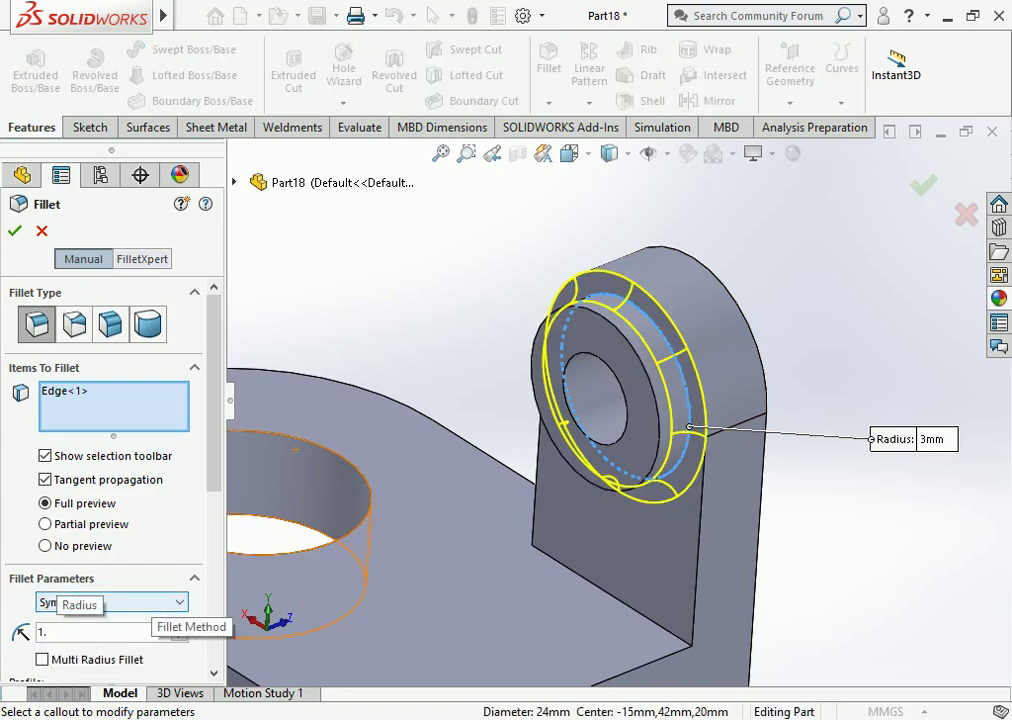
key(BackSpace)
key(BackSpace)
text(0.5)
key(Return)
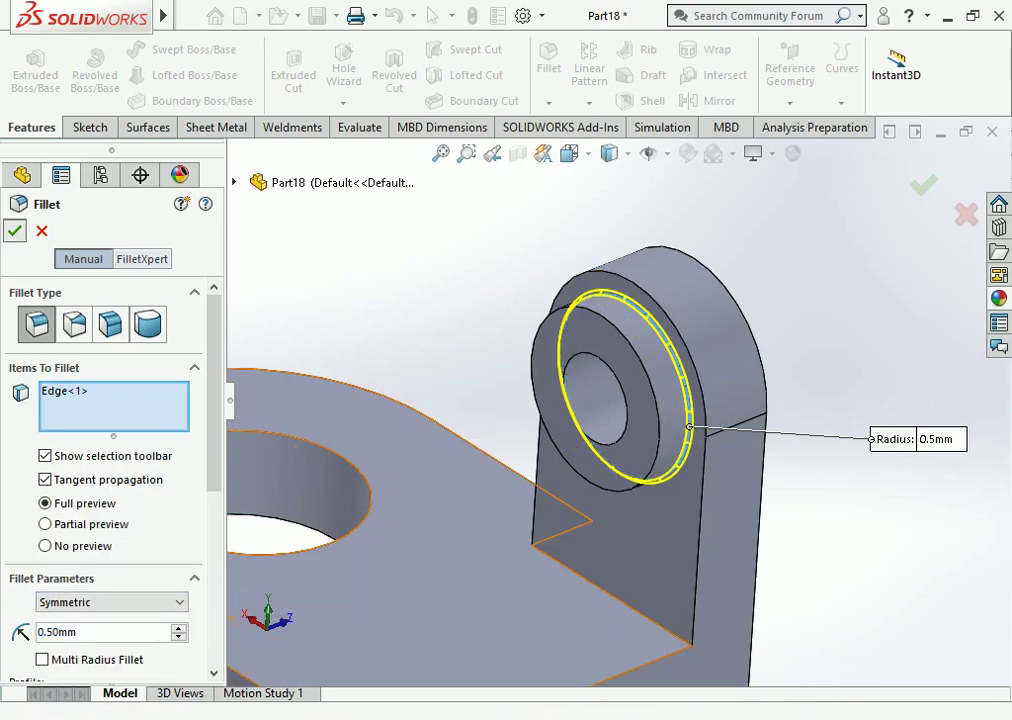
click(14, 231)
middle_drag(738, 395, 653, 405)
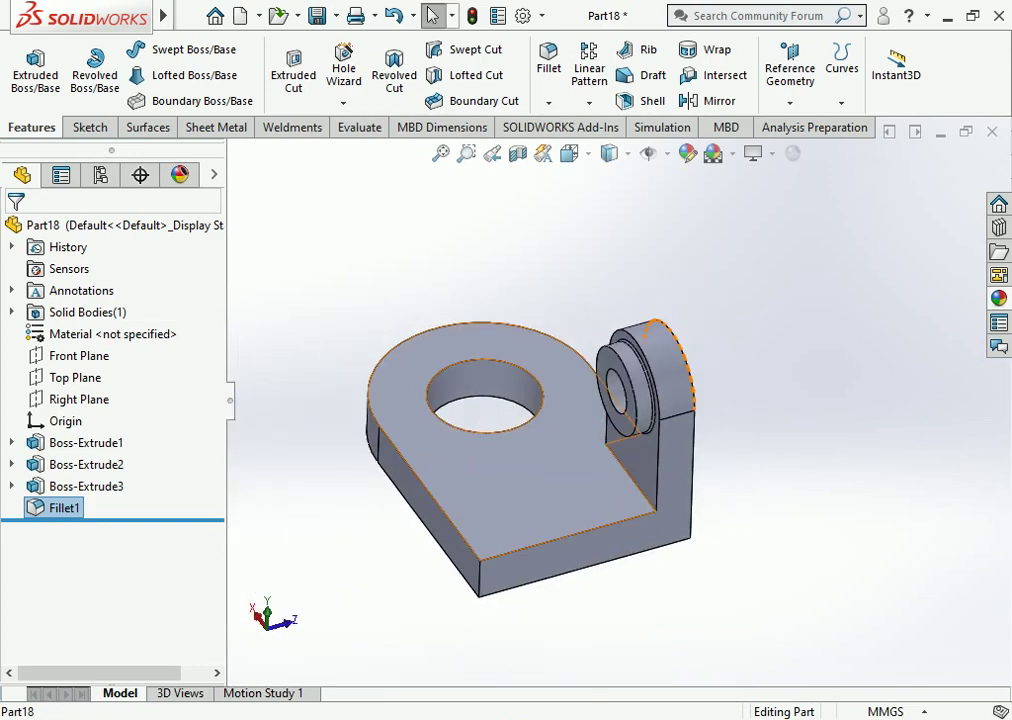
Mirror the upright tab across the Front Plane to the opposite side.
click(79, 355)
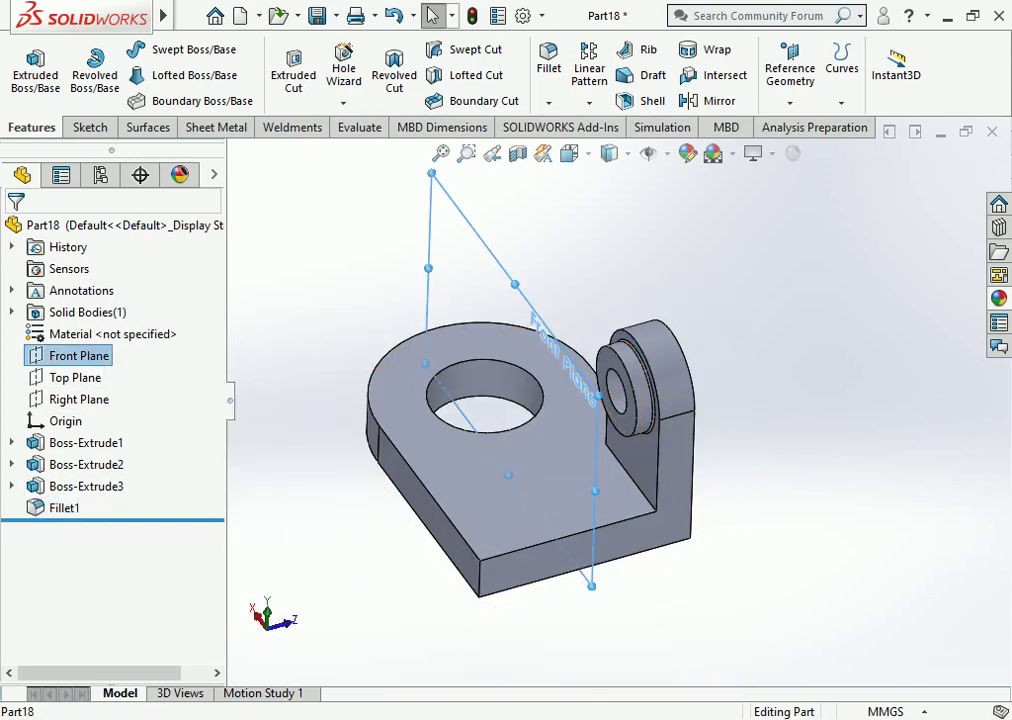
click(711, 101)
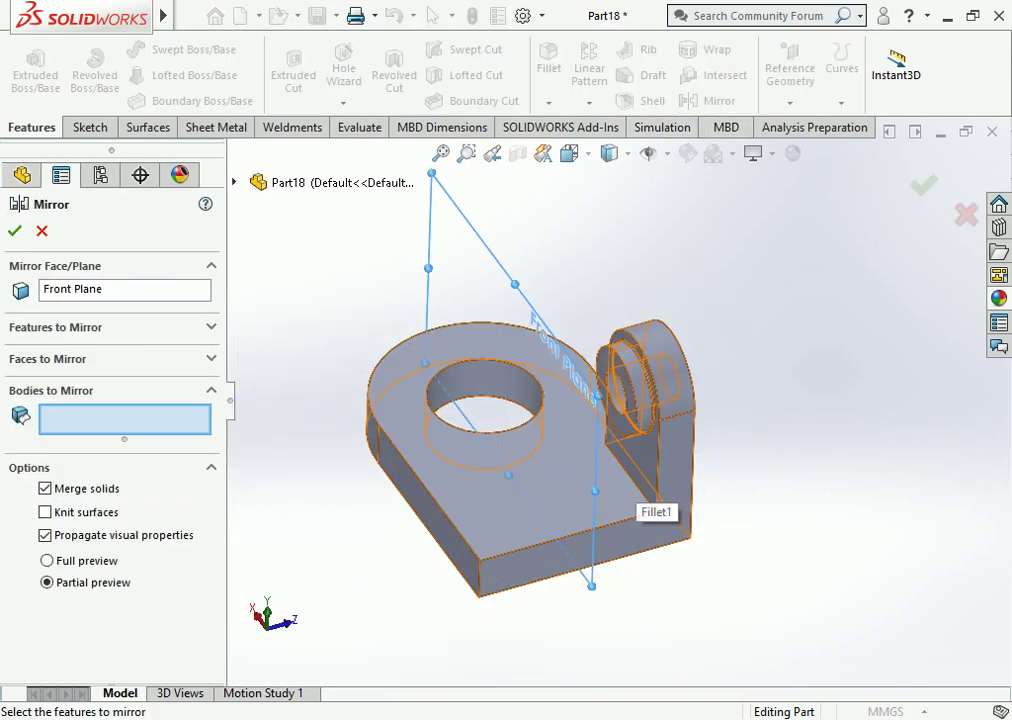
click(48, 359)
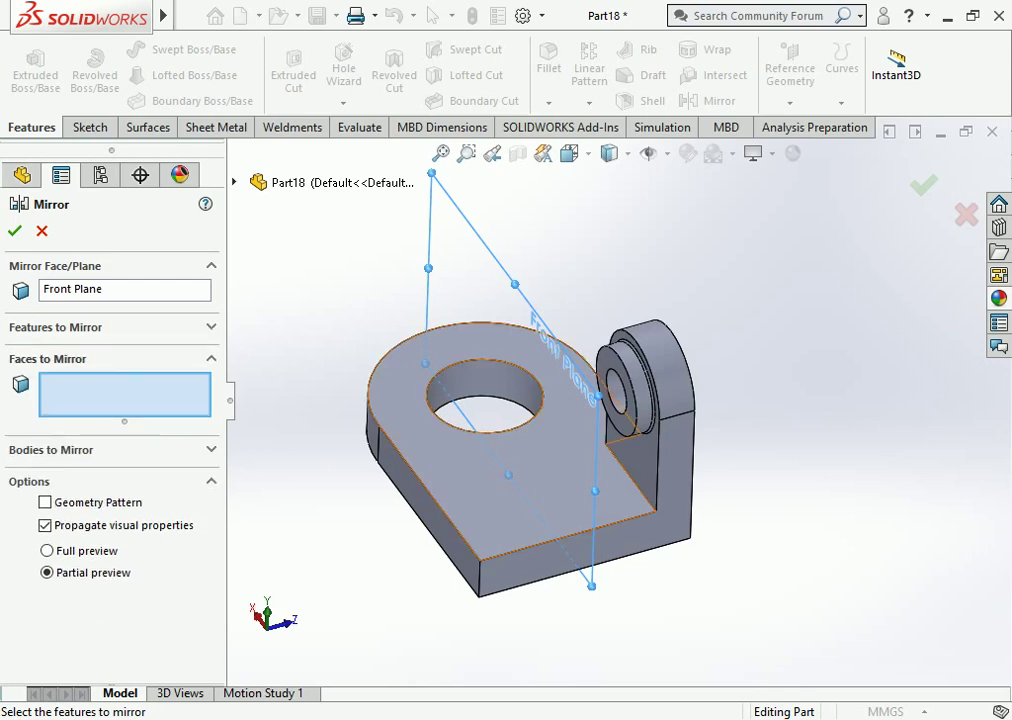
click(648, 466)
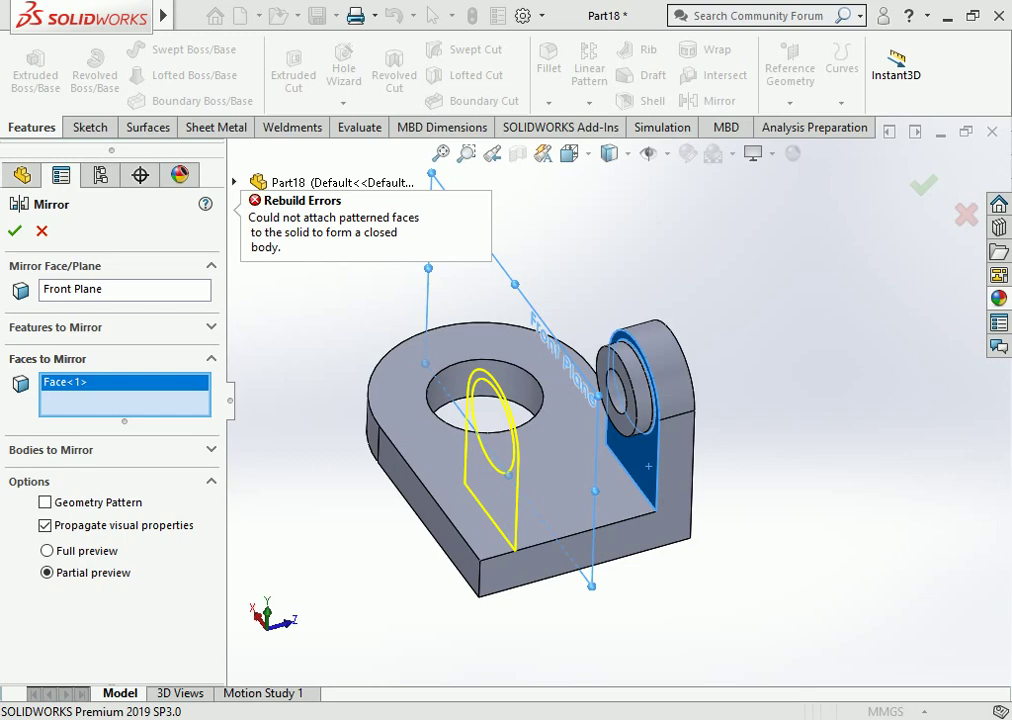
right_click(89, 396)
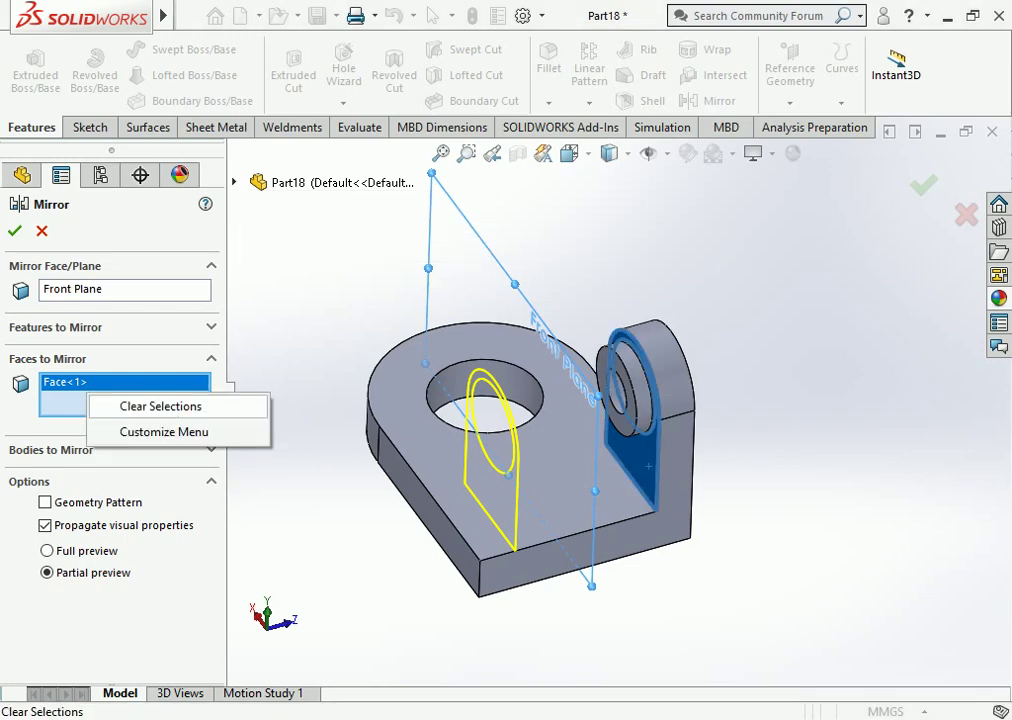
click(158, 406)
click(652, 455)
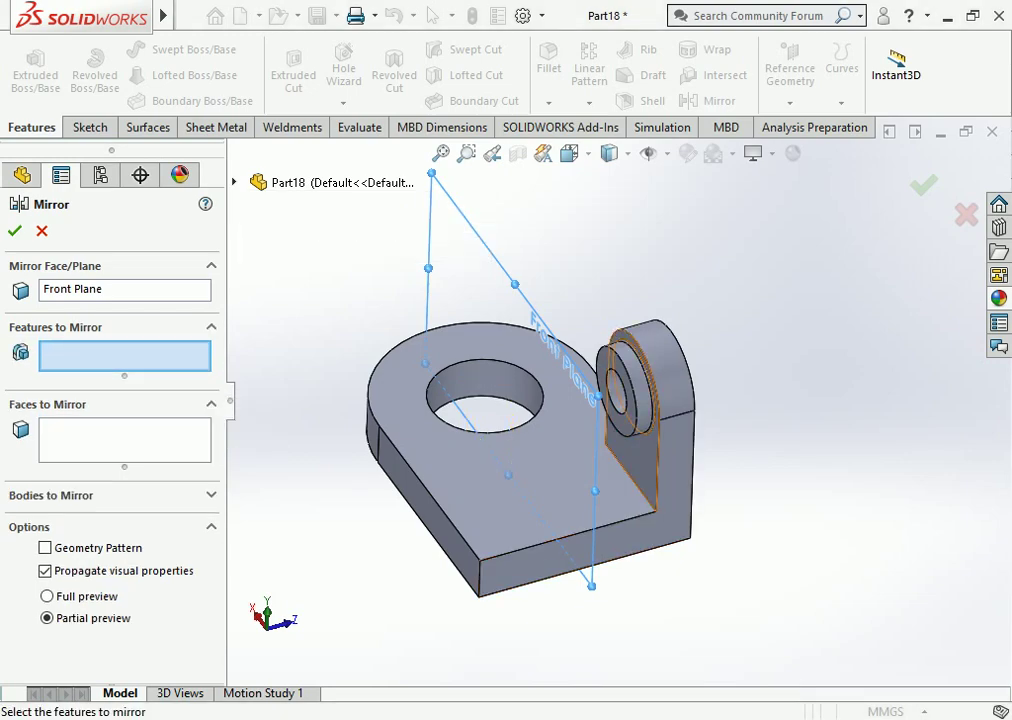
click(14, 230)
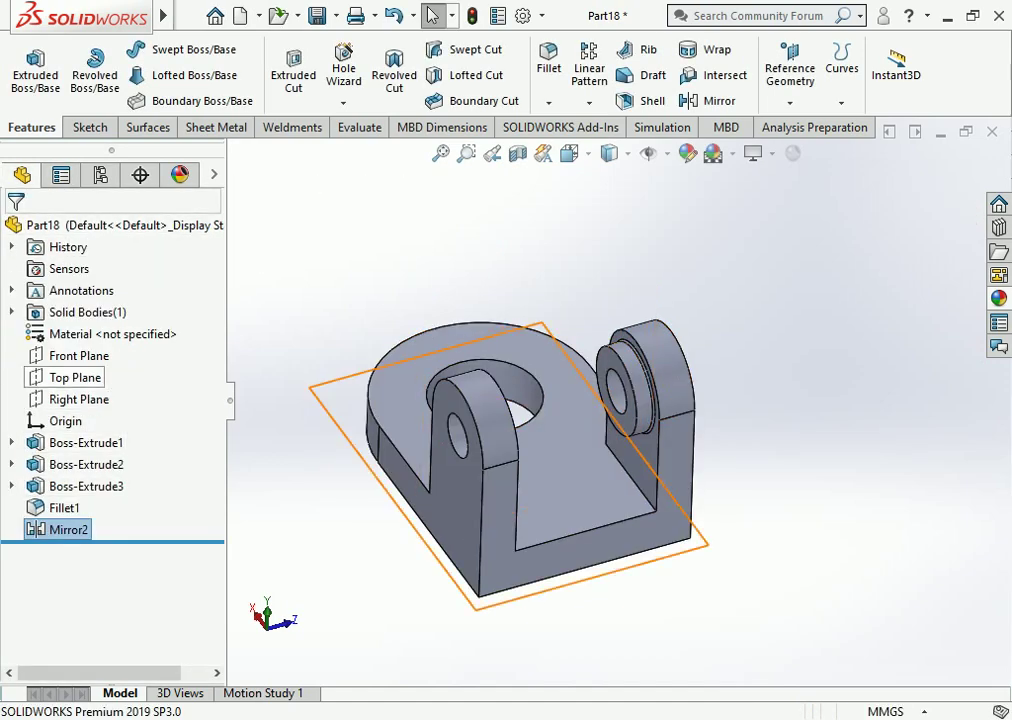
Mirror the ring boss Boss-Extrude3 across the Front Plane onto the other tab.
click(79, 355)
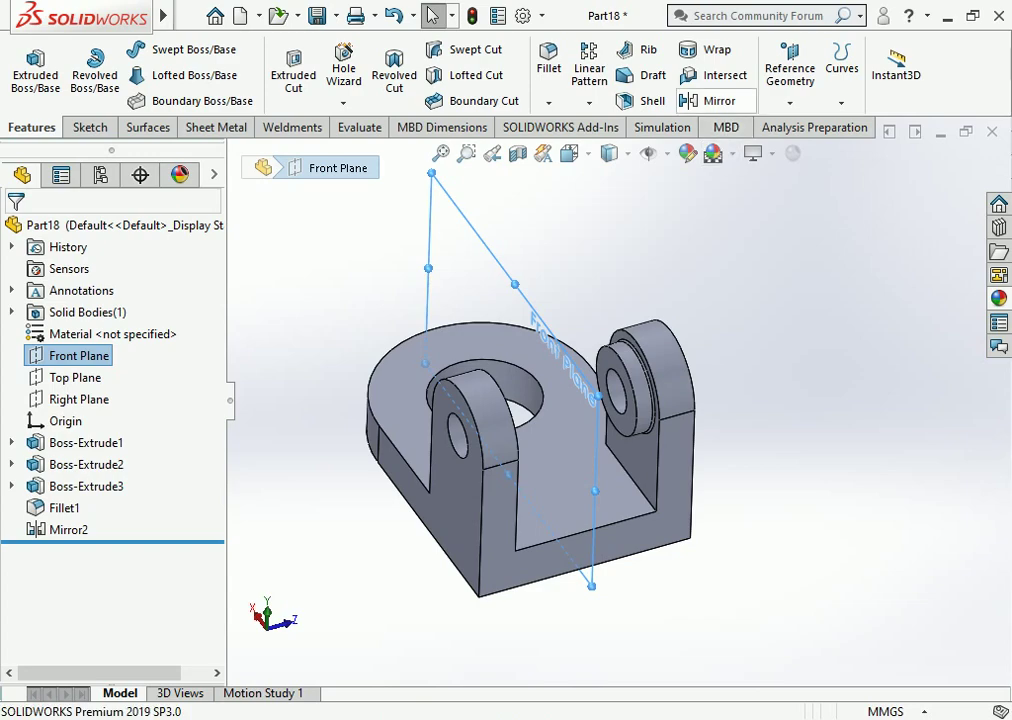
click(718, 101)
click(632, 388)
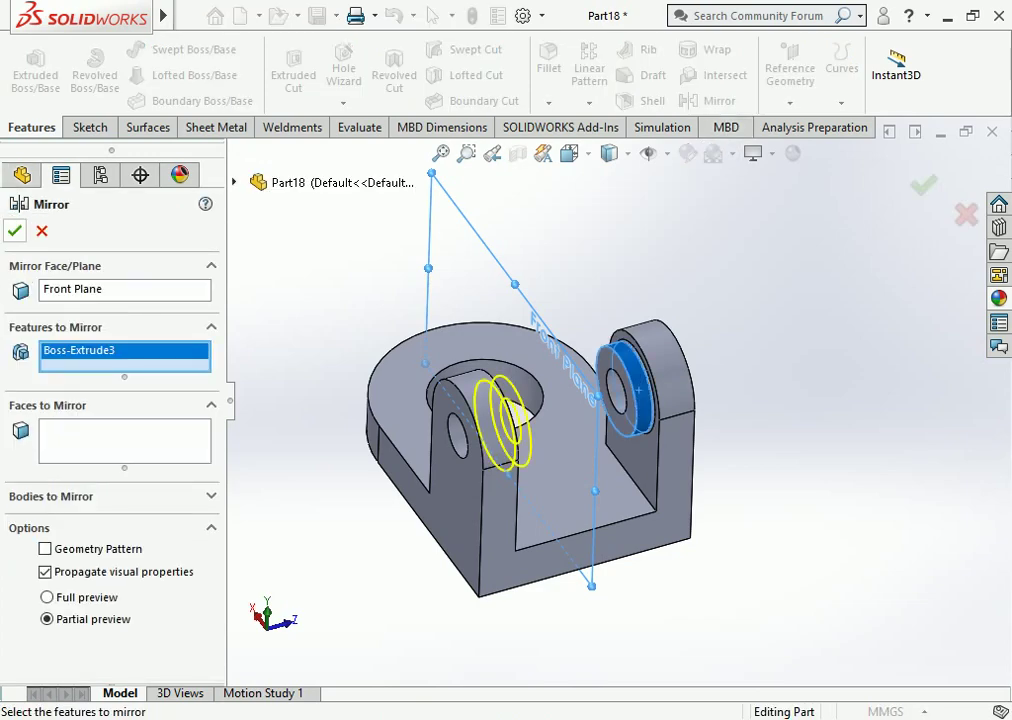
key(Return)
middle_drag(480, 450, 395, 395)
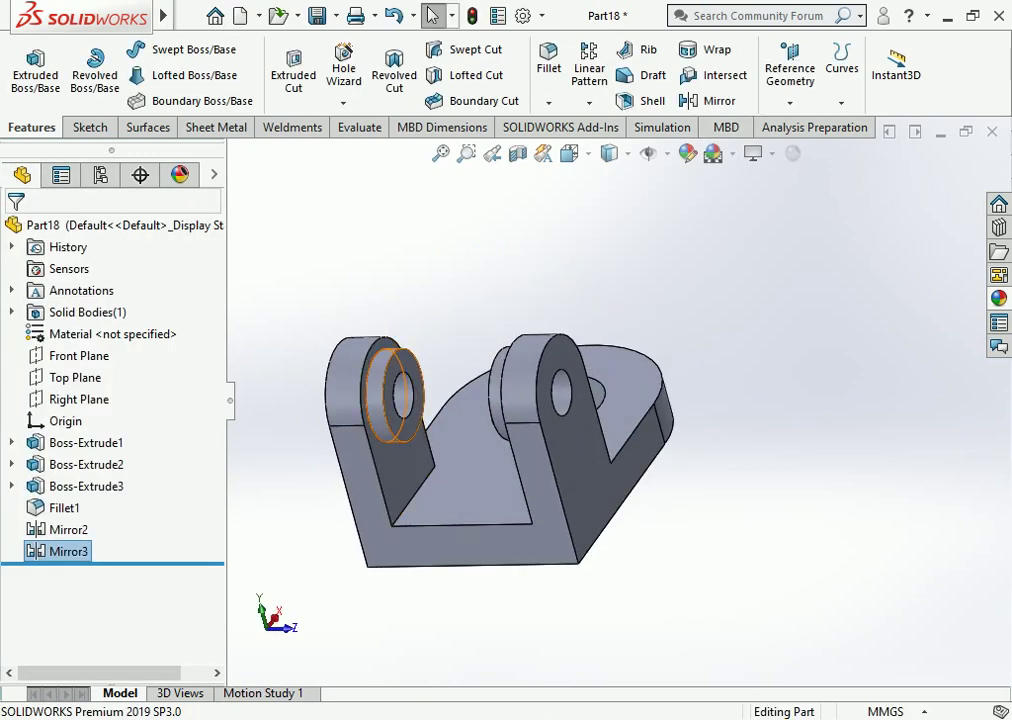
click(400, 372)
Fillet the ring boss's circular edge at 0.5 mm and discard a stray sketch on the base.
click(425, 357)
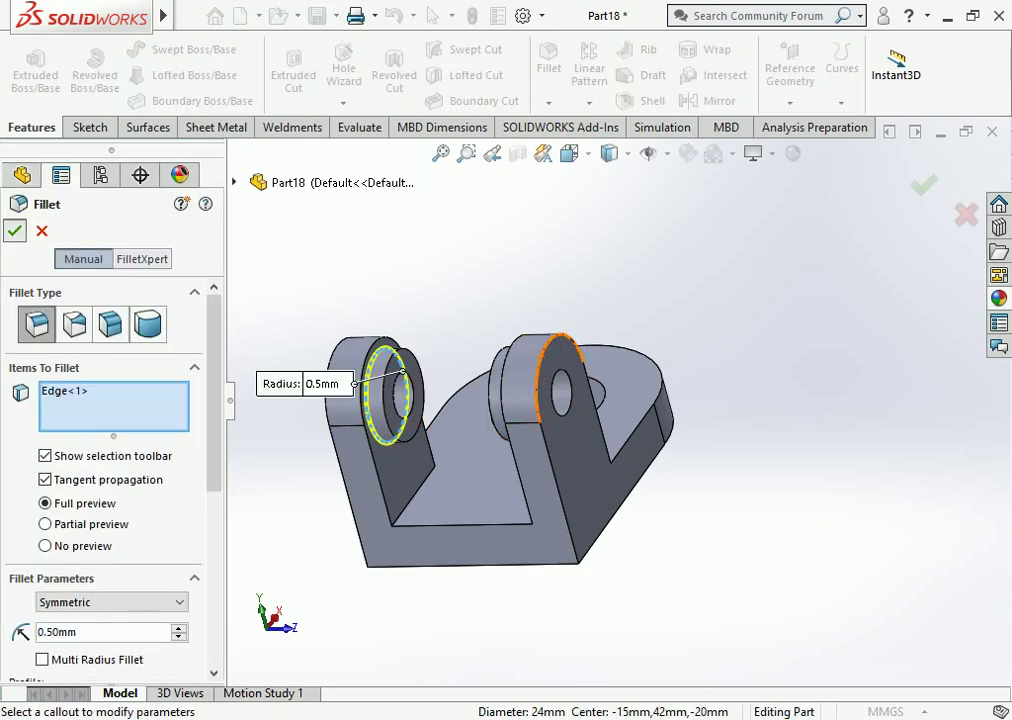
key(Return)
mouse_move(500, 420)
middle_down()
mouse_move(430, 330)
mouse_move(495, 530)
middle_up()
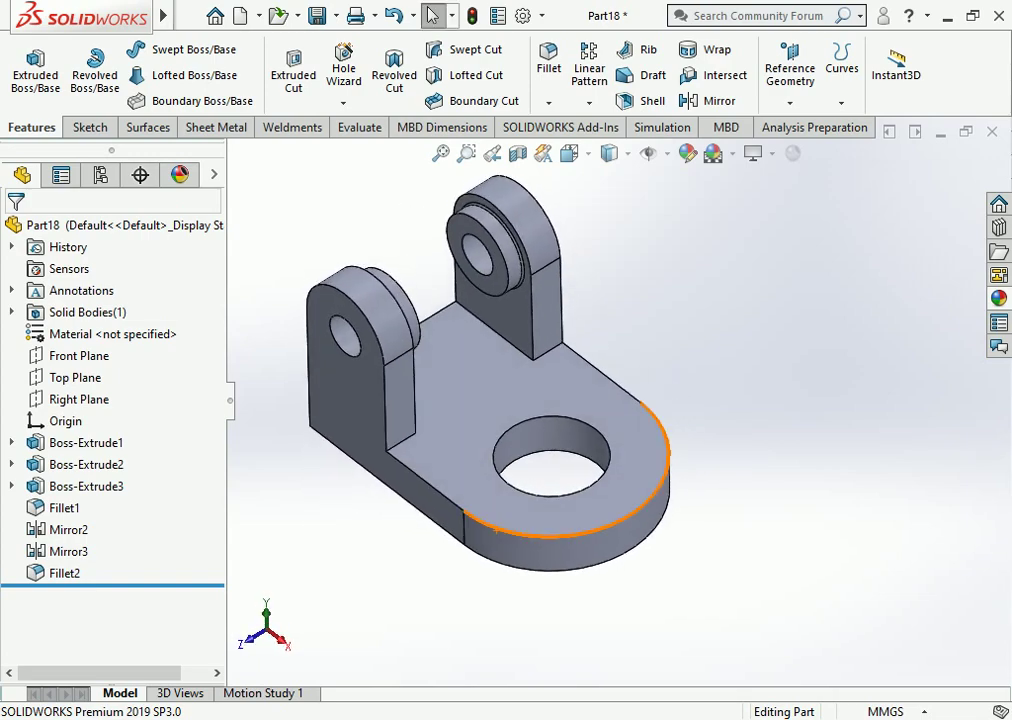
click(620, 470)
click(683, 423)
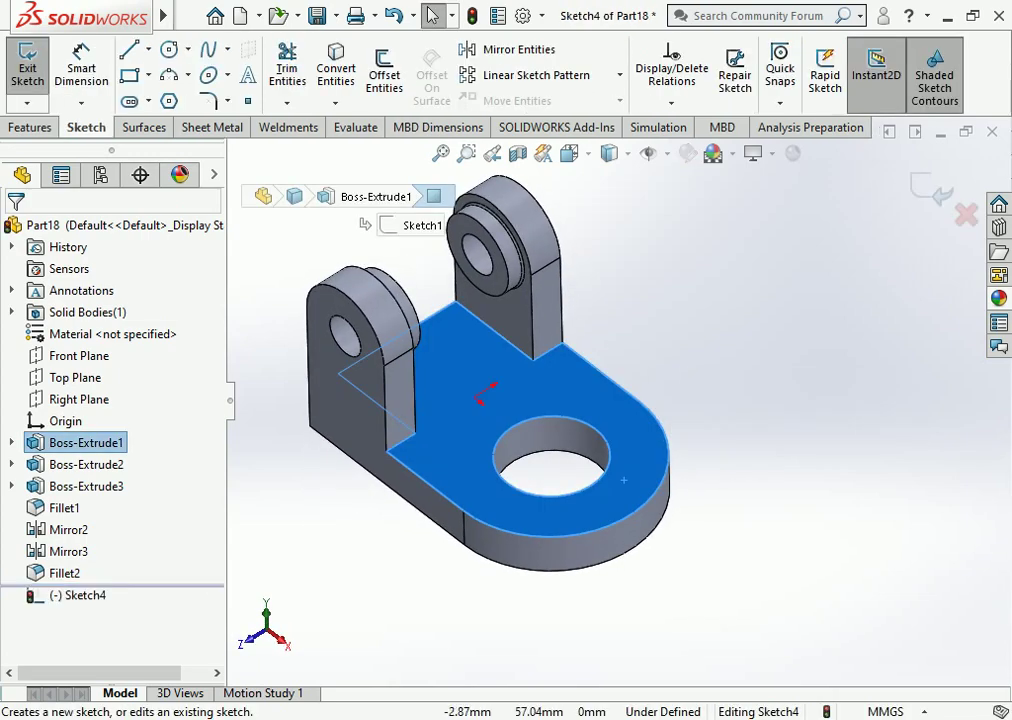
mouse_move(623, 481)
middle_down()
mouse_move(641, 398)
mouse_move(655, 385)
middle_up()
key(ctrl+z)
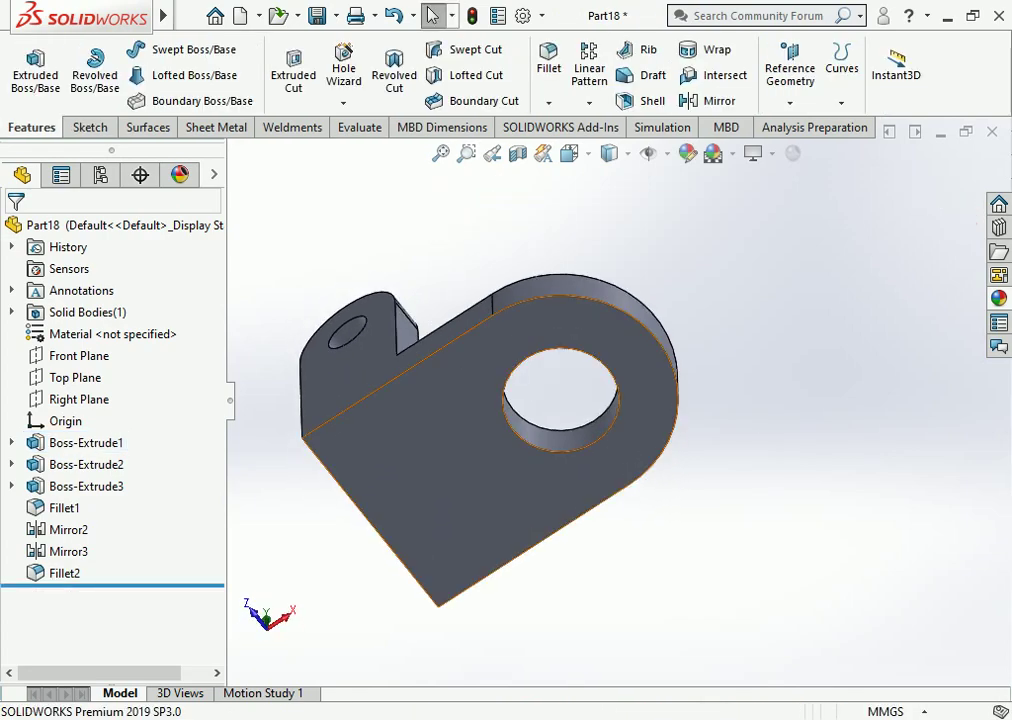
Start a sketch on the base face and convert the hole's circular edge into it.
click(655, 385)
click(742, 297)
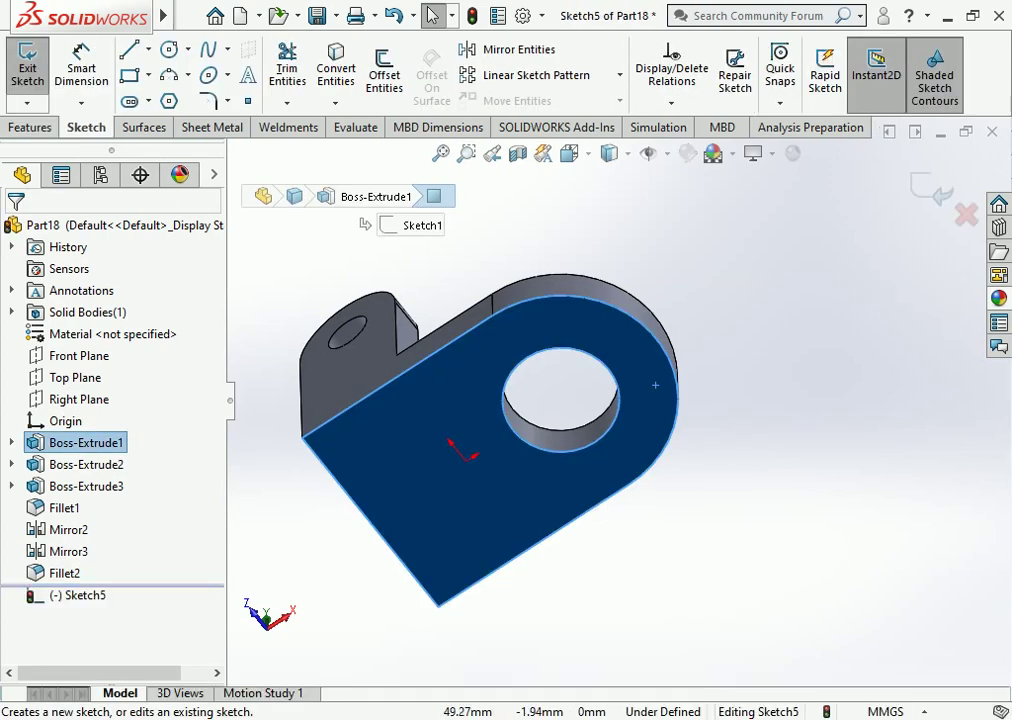
click(614, 373)
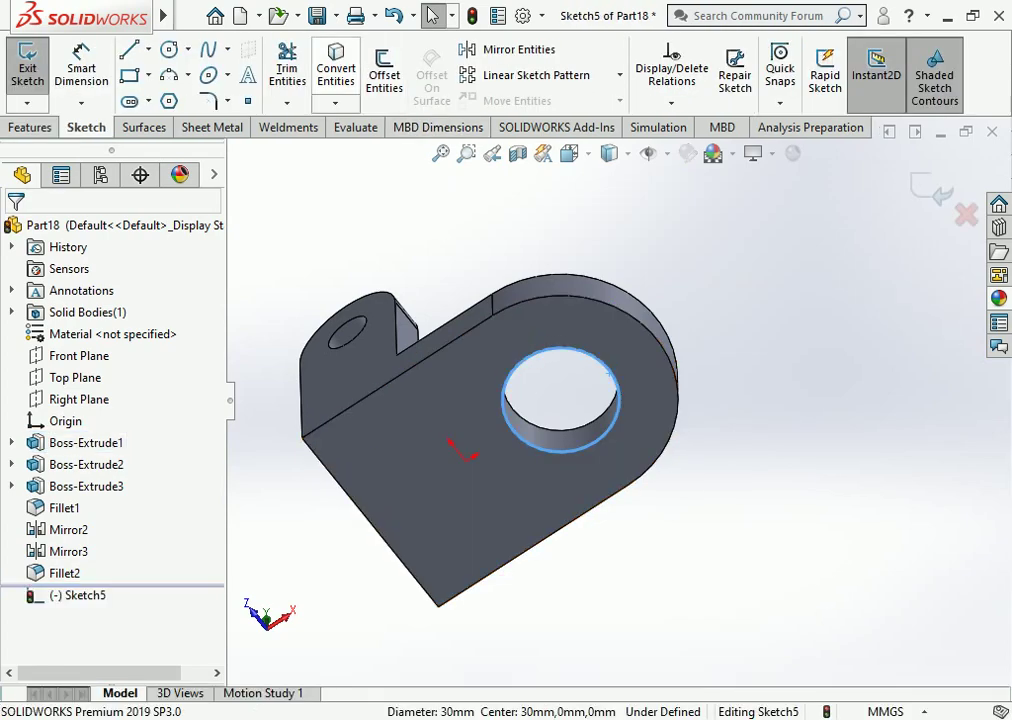
click(336, 62)
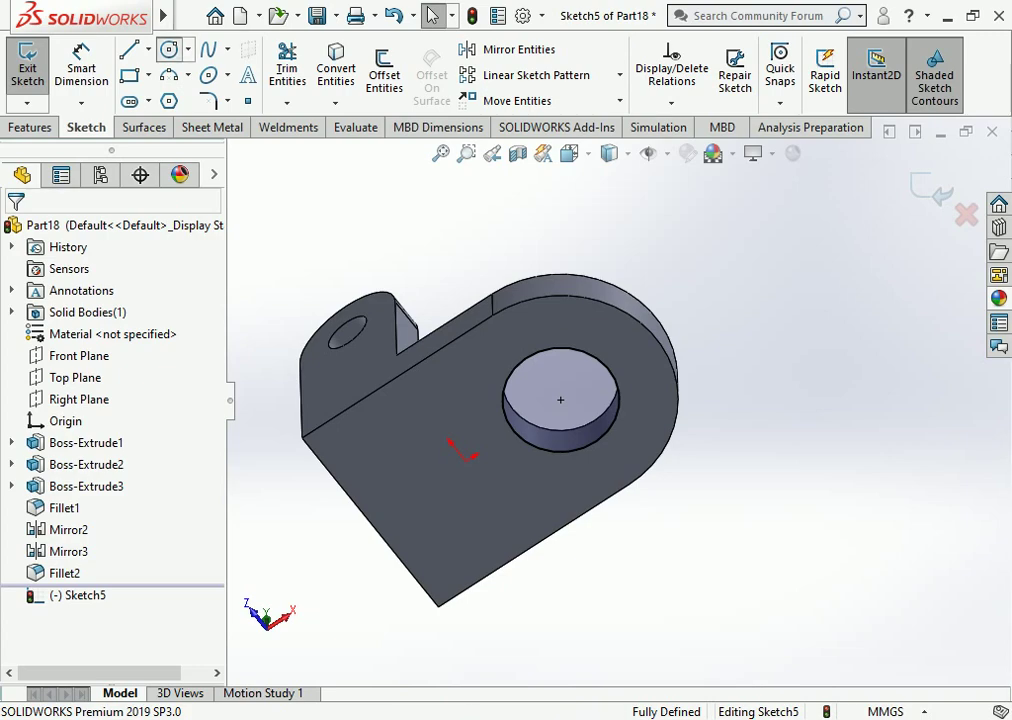
Draw a circle concentric with the hole and dimension it to Ø45 mm.
click(169, 49)
click(561, 400)
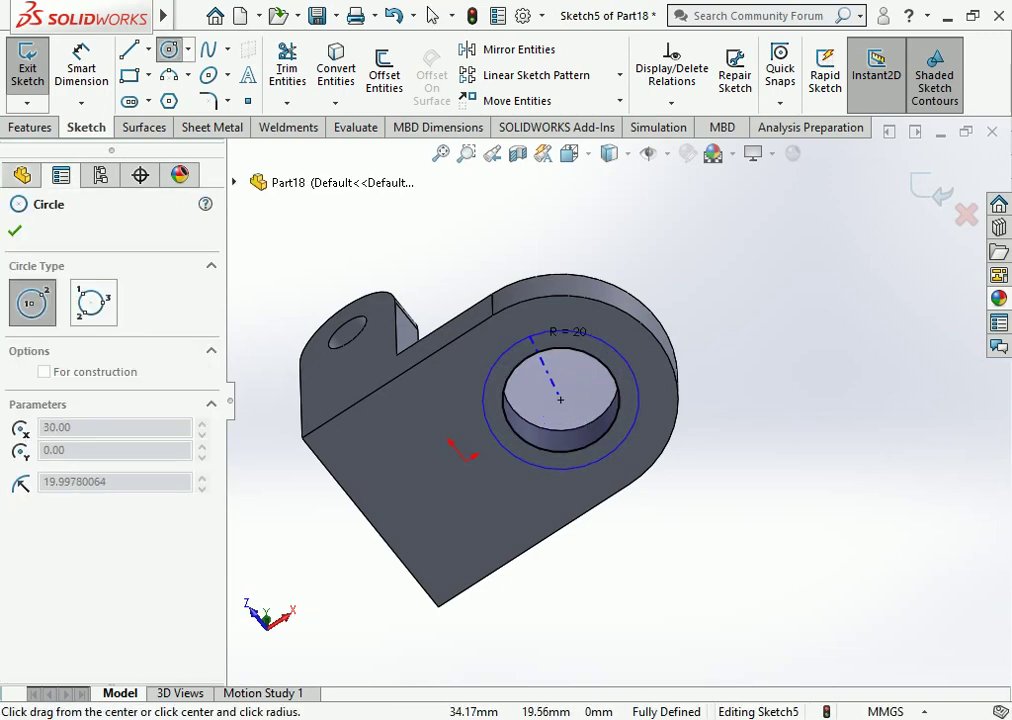
click(553, 332)
click(81, 68)
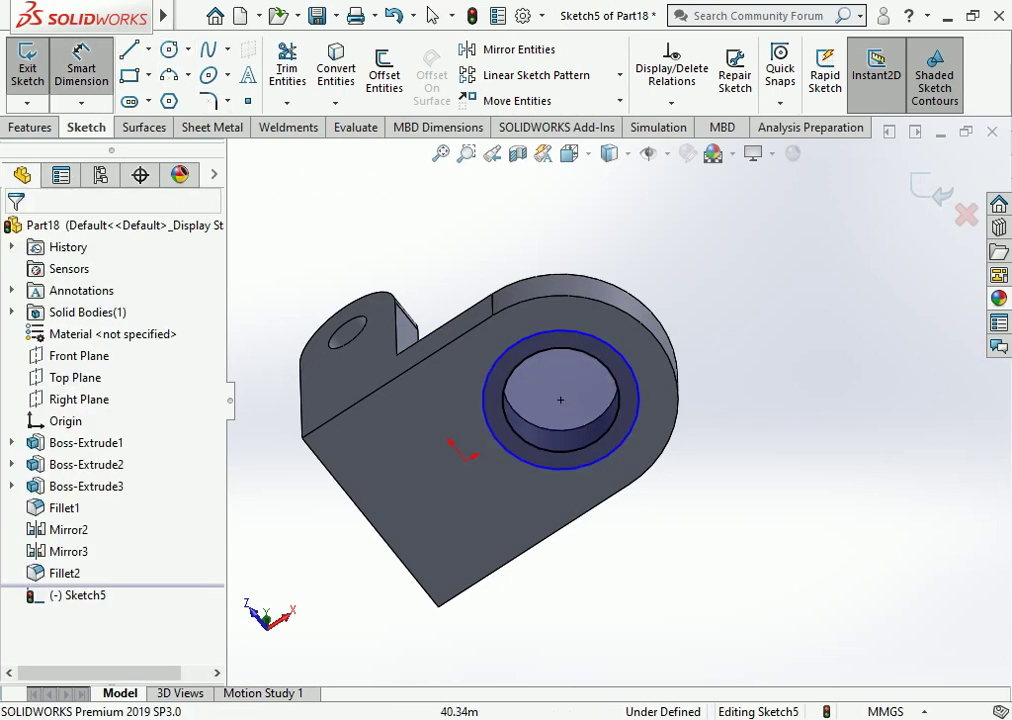
click(637, 390)
click(740, 377)
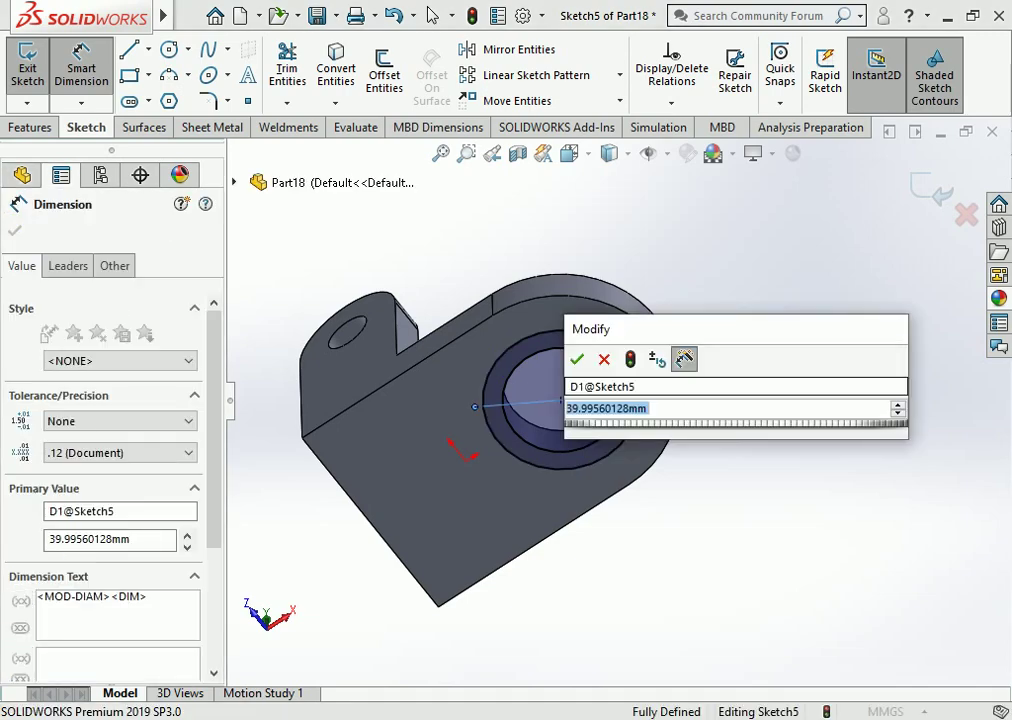
text(45)
key(Return)
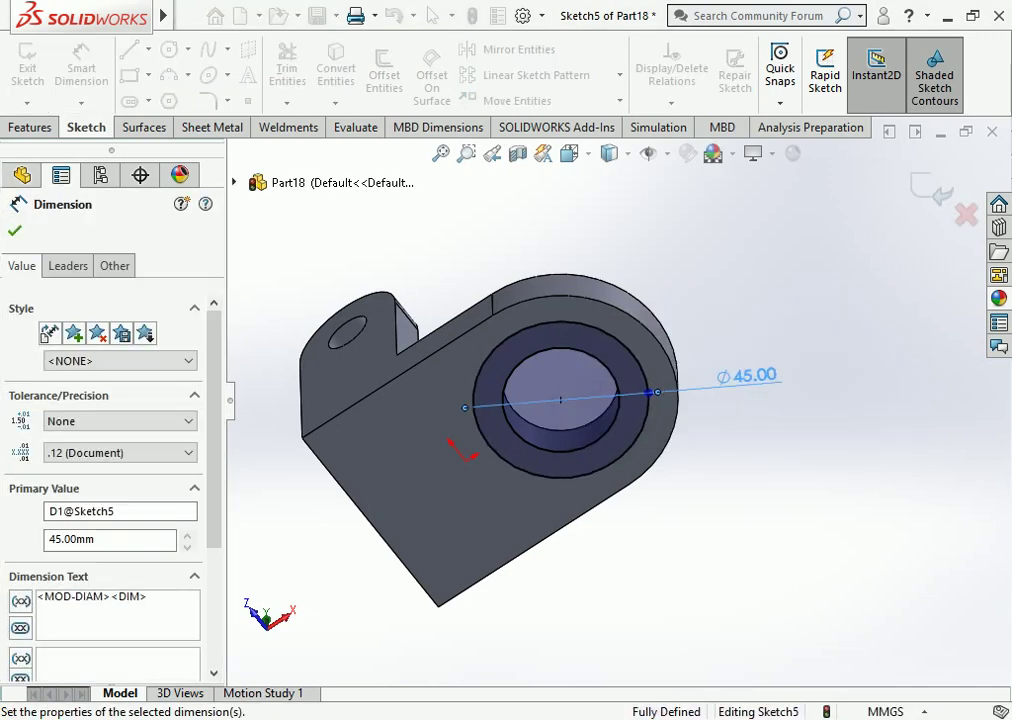
key(Escape)
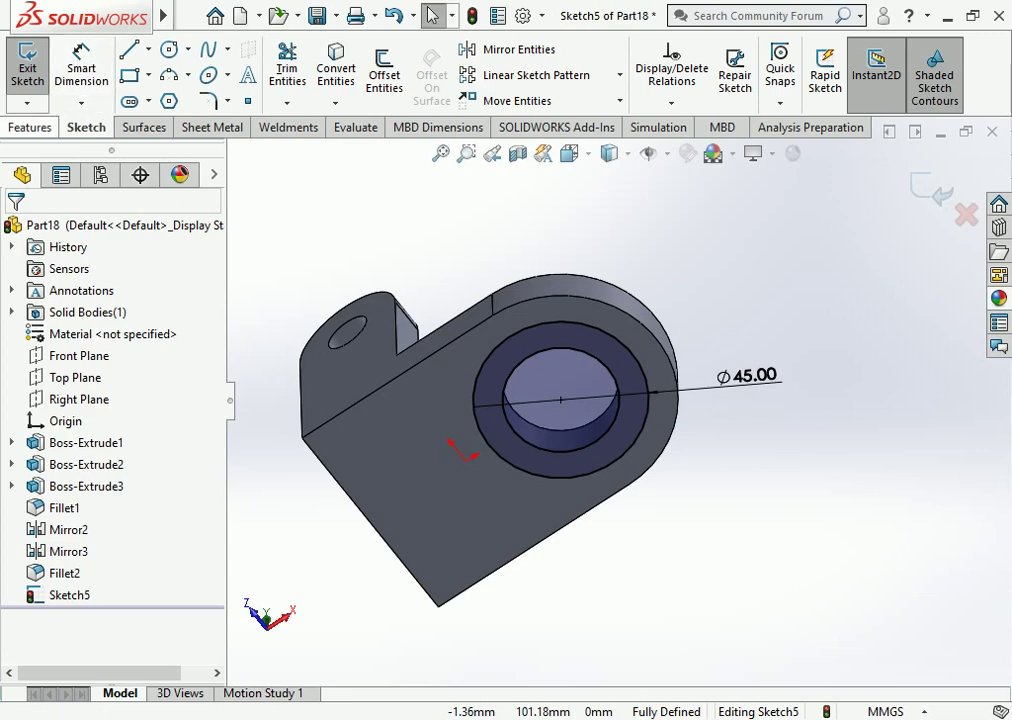
click(31, 127)
click(35, 65)
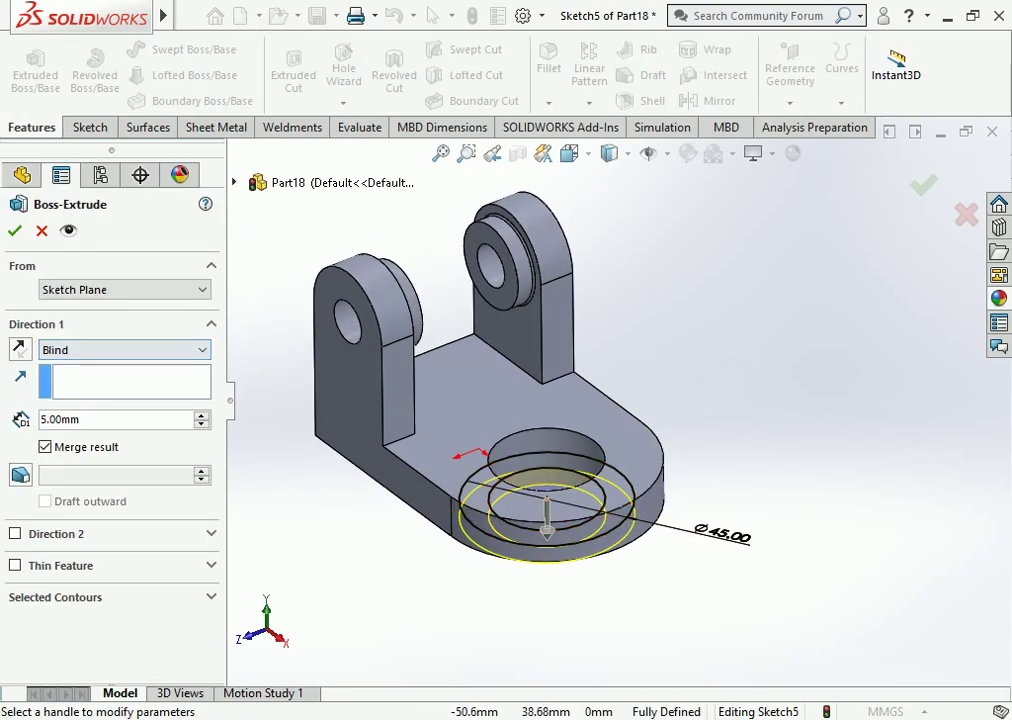
Extrude the Ø45 mm circle as a blind boss, 15 mm in Direction 1 and 20 mm in Direction 2.
click(15, 533)
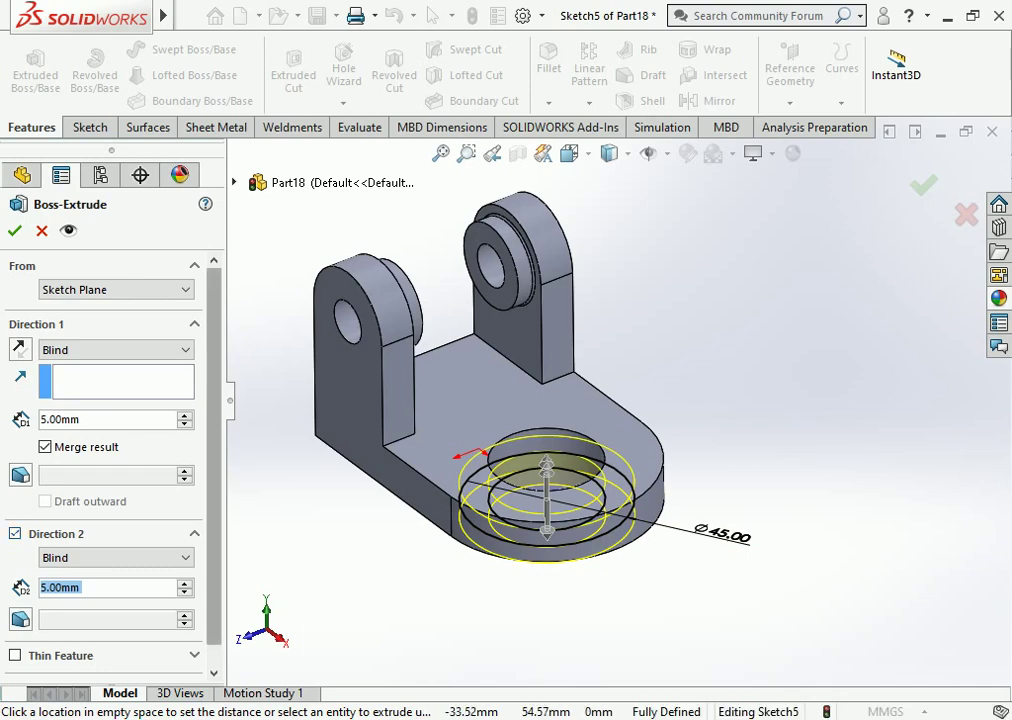
text(25)
key(Return)
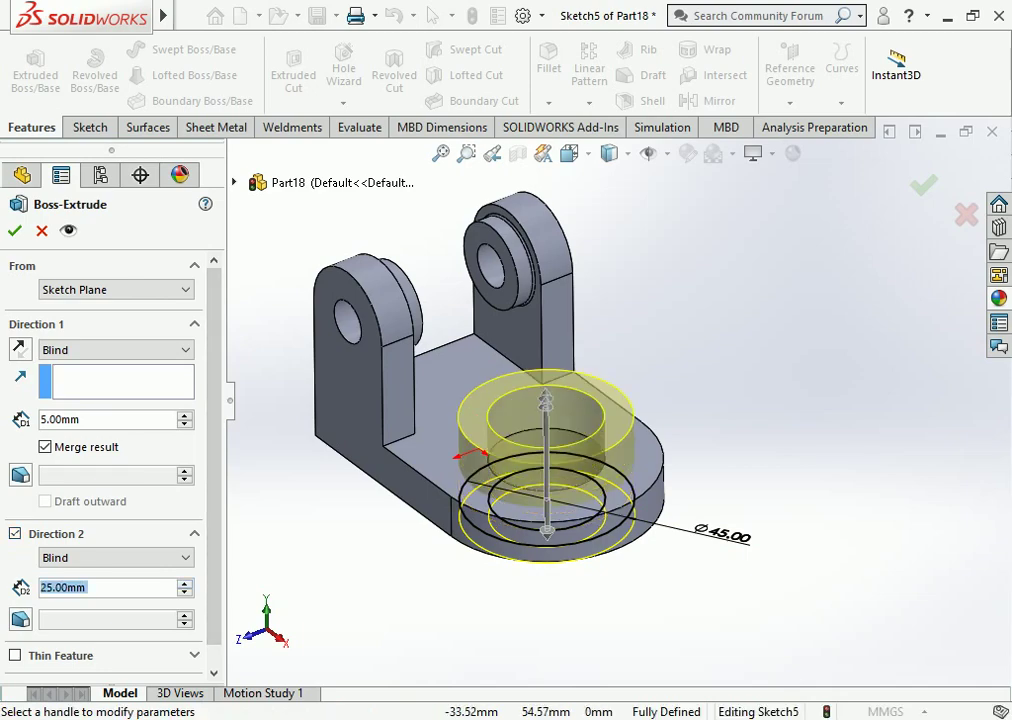
text(15)
key(Return)
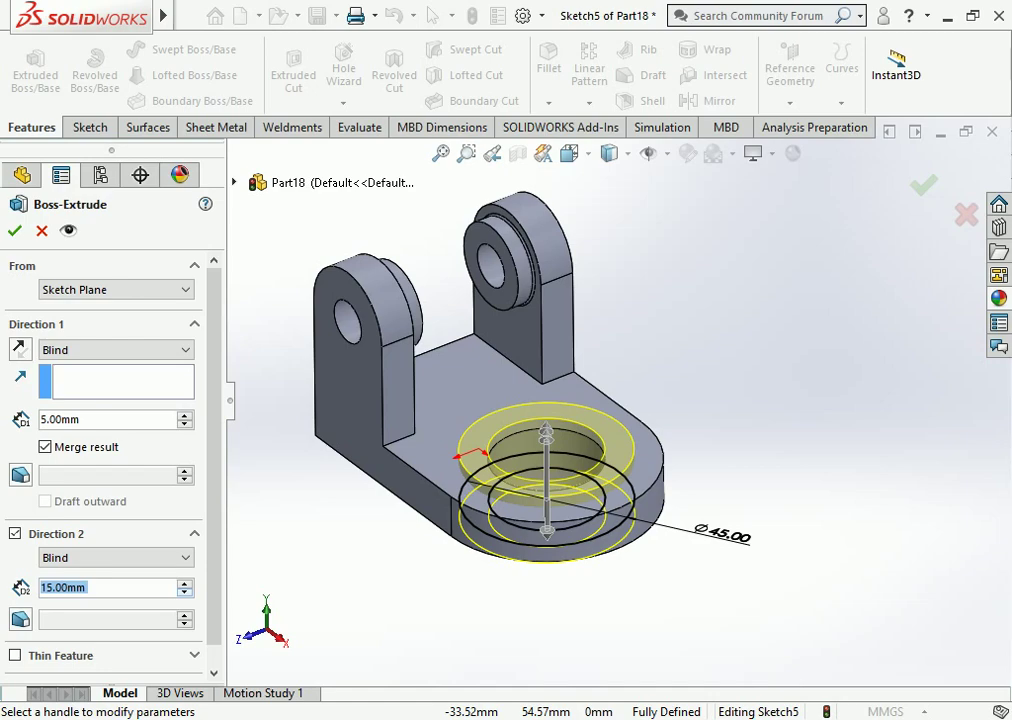
text(20)
key(Return)
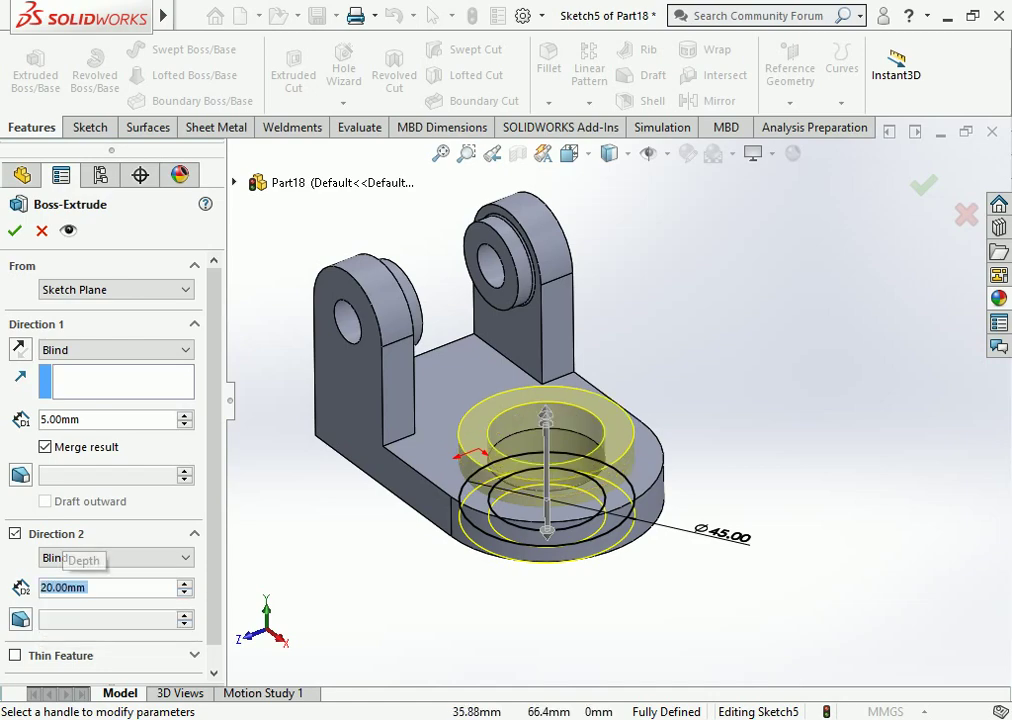
middle_drag(600, 450, 640, 380)
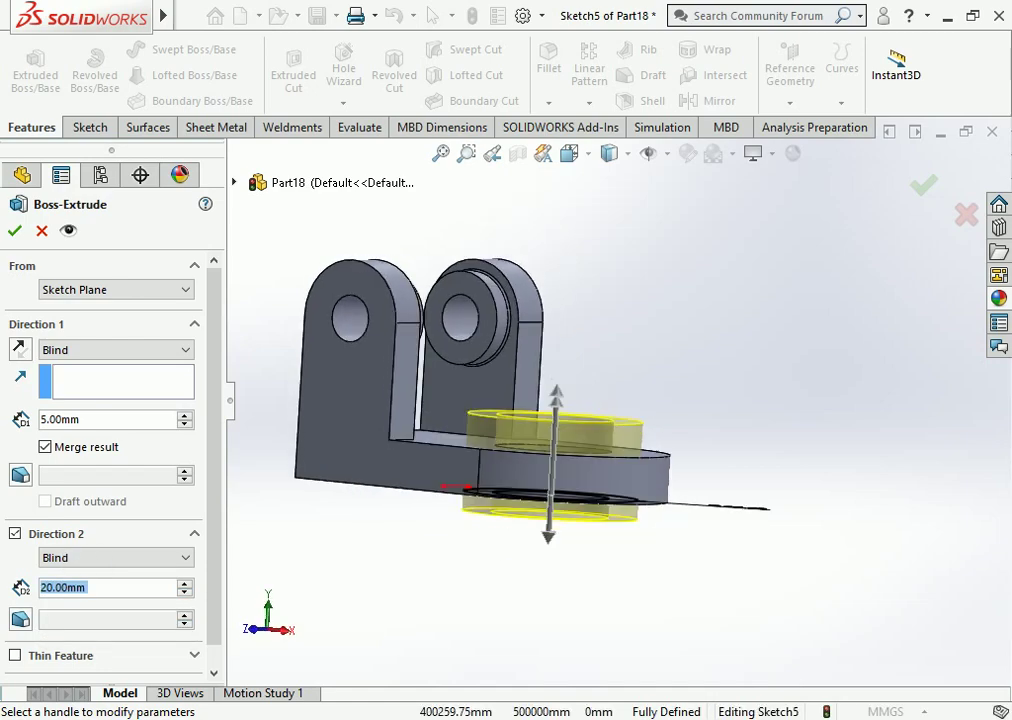
text(15)
key(Return)
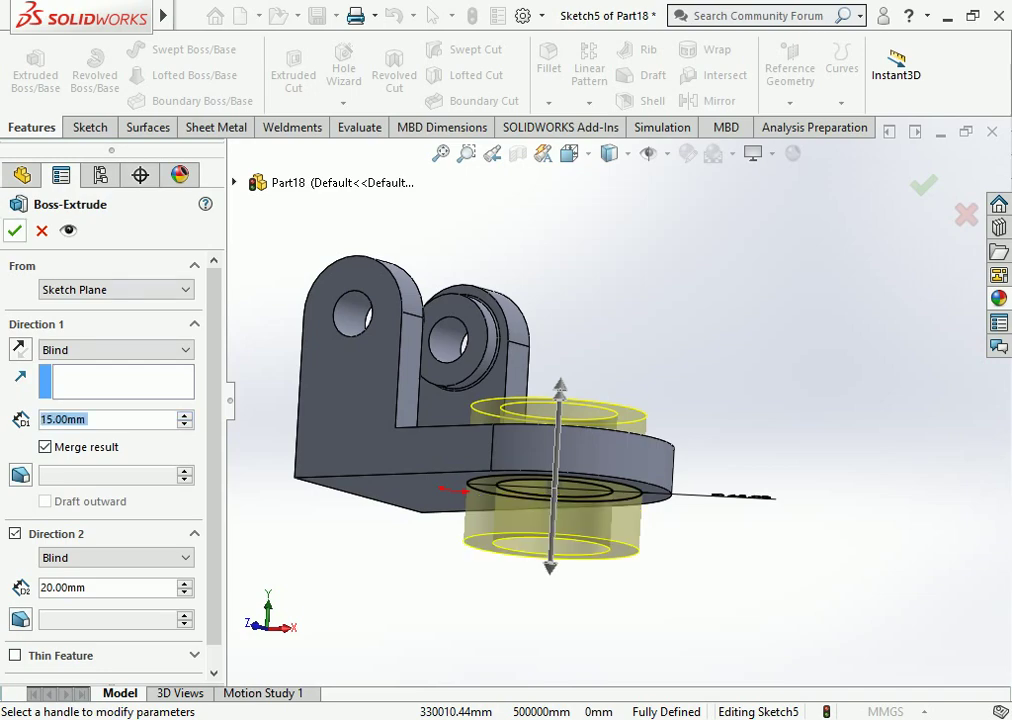
key(Return)
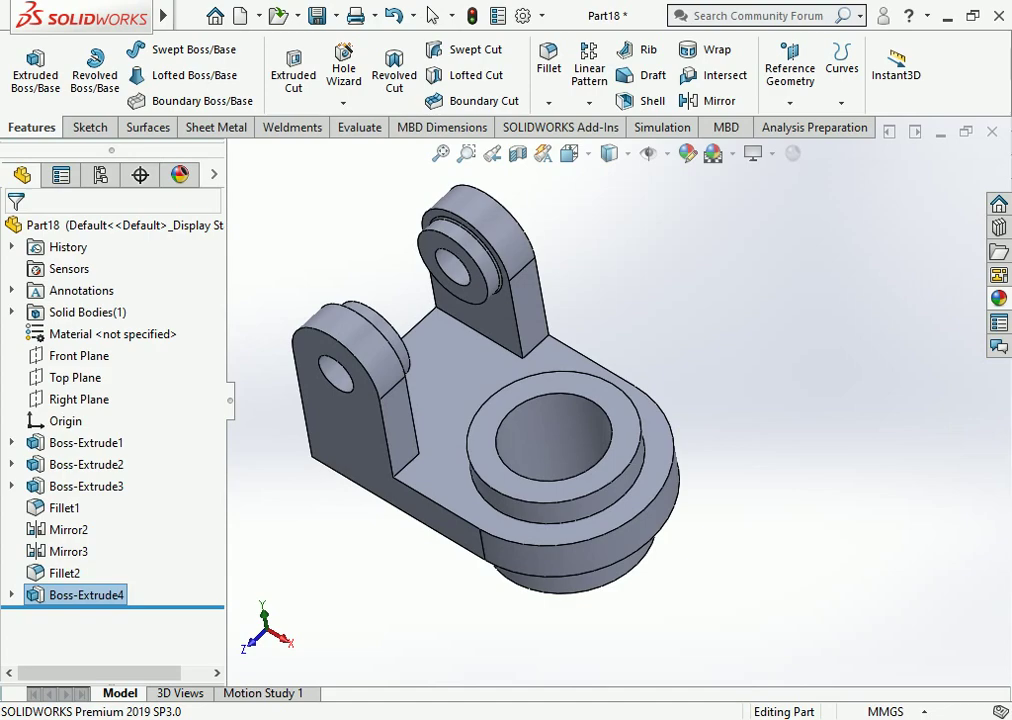
Assign AISI 1020 steel from the material library to the part.
middle_drag(212, 488, 205, 490)
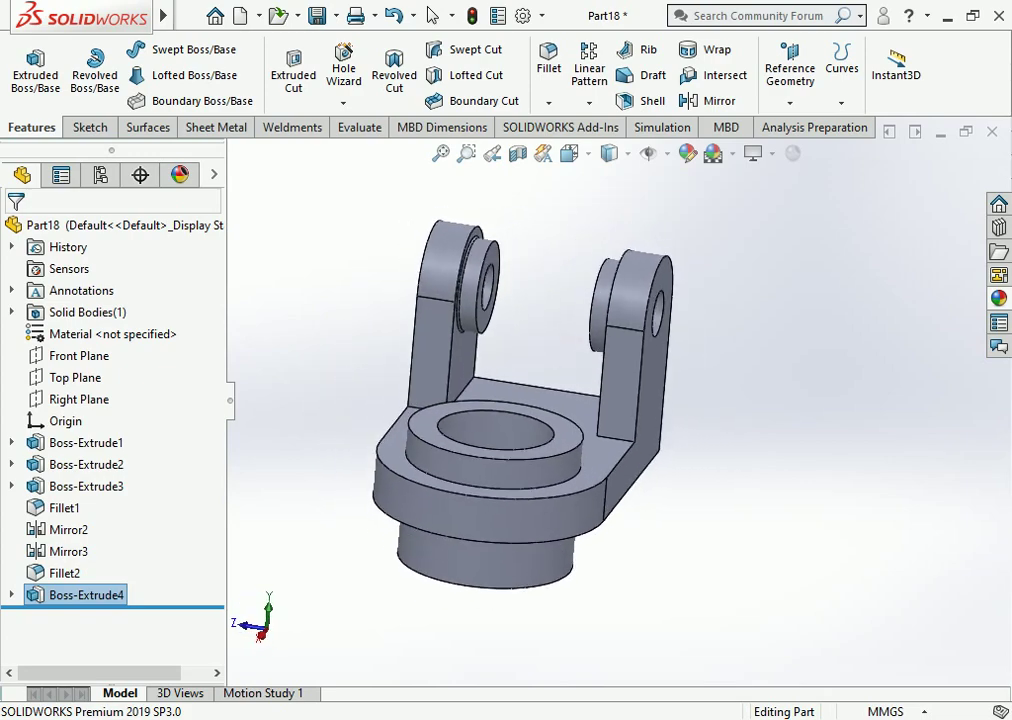
scroll(520, 400, up, 2)
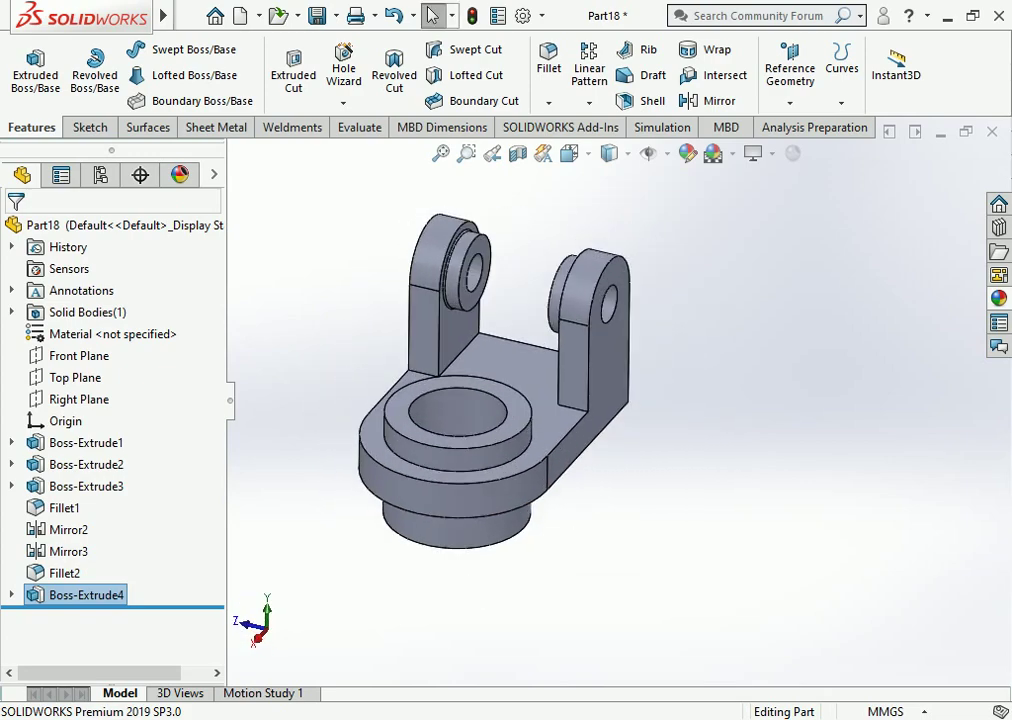
right_click(112, 334)
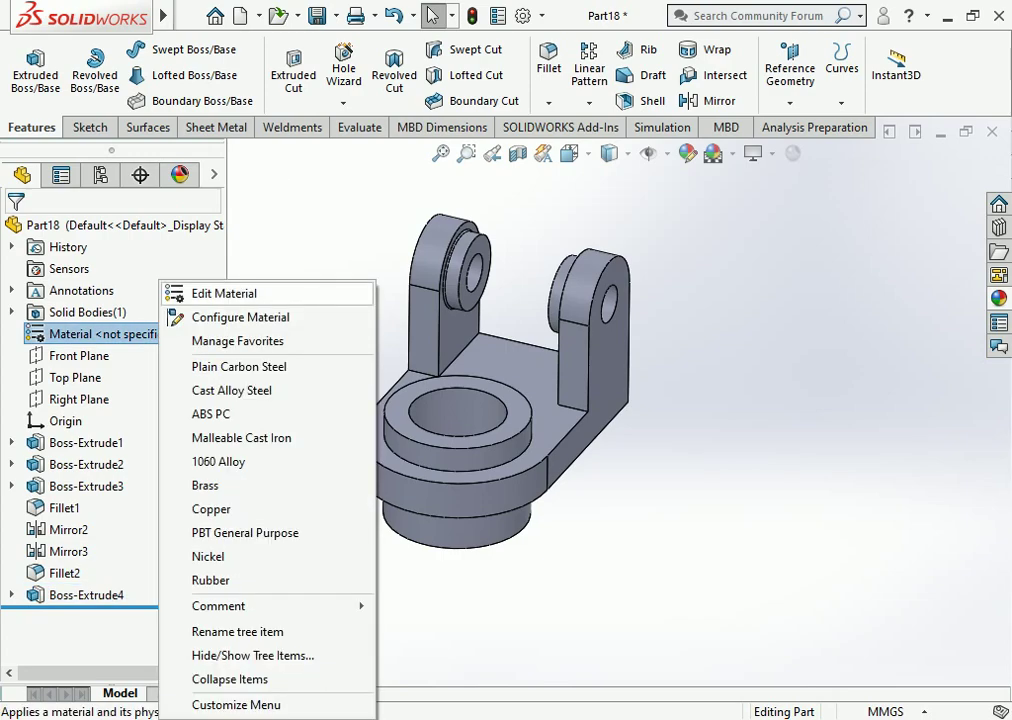
click(225, 289)
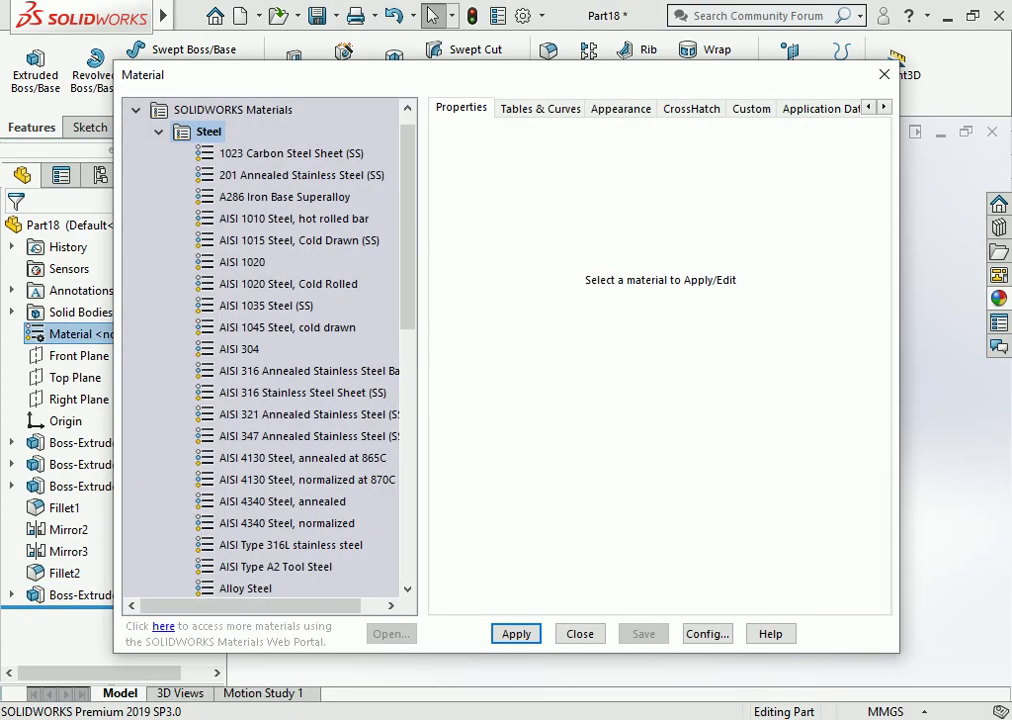
click(242, 262)
click(516, 633)
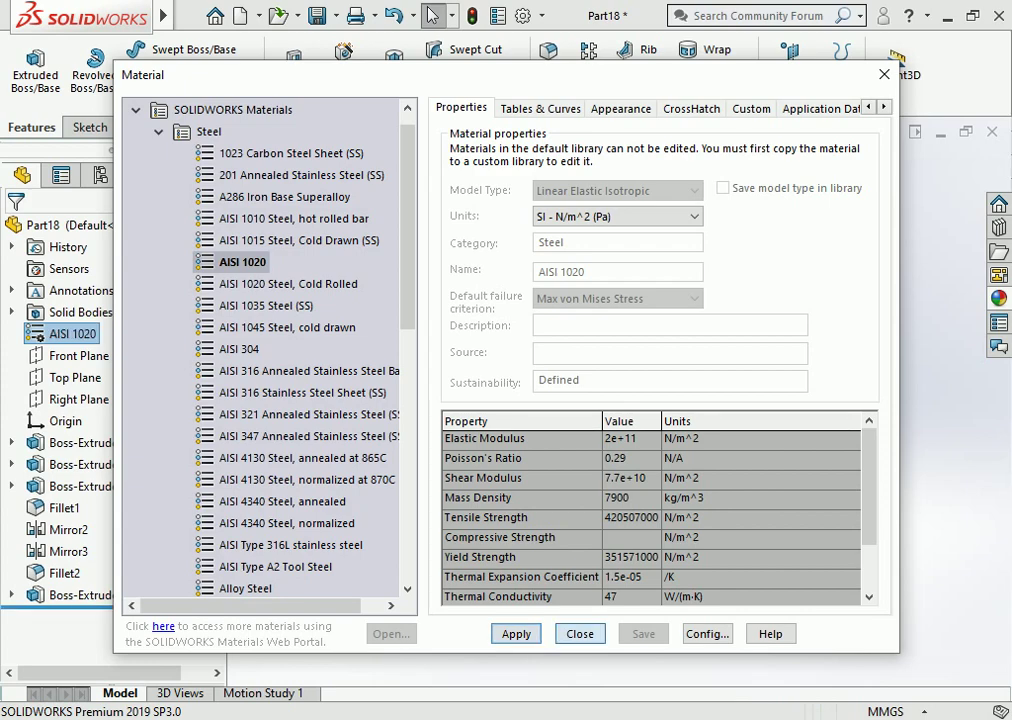
key(Escape)
click(359, 127)
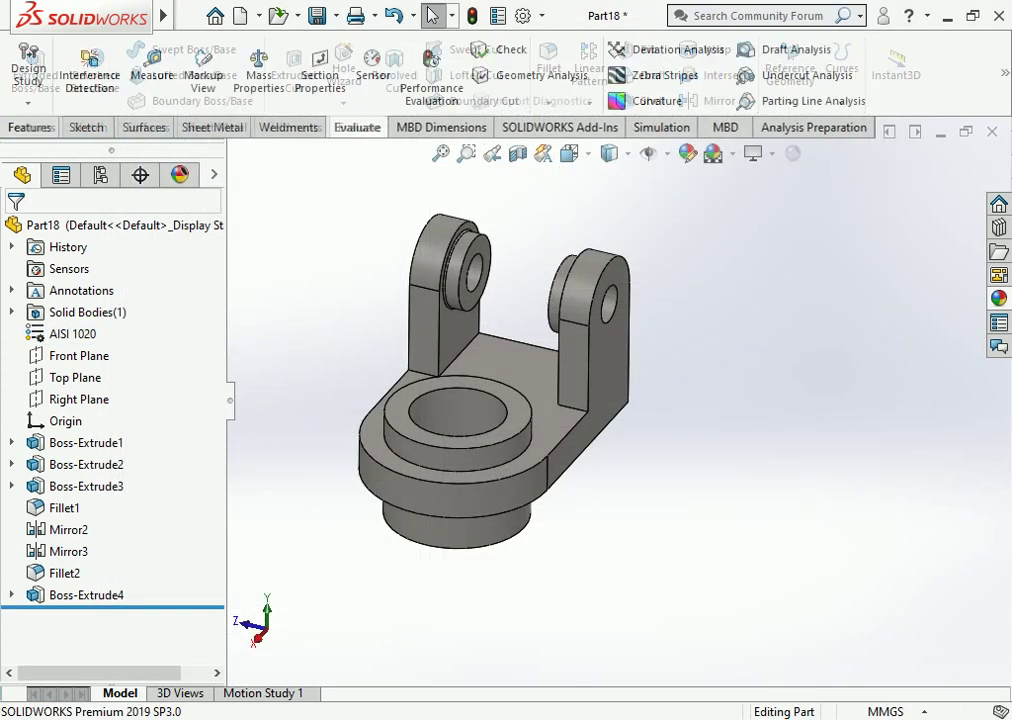
click(258, 68)
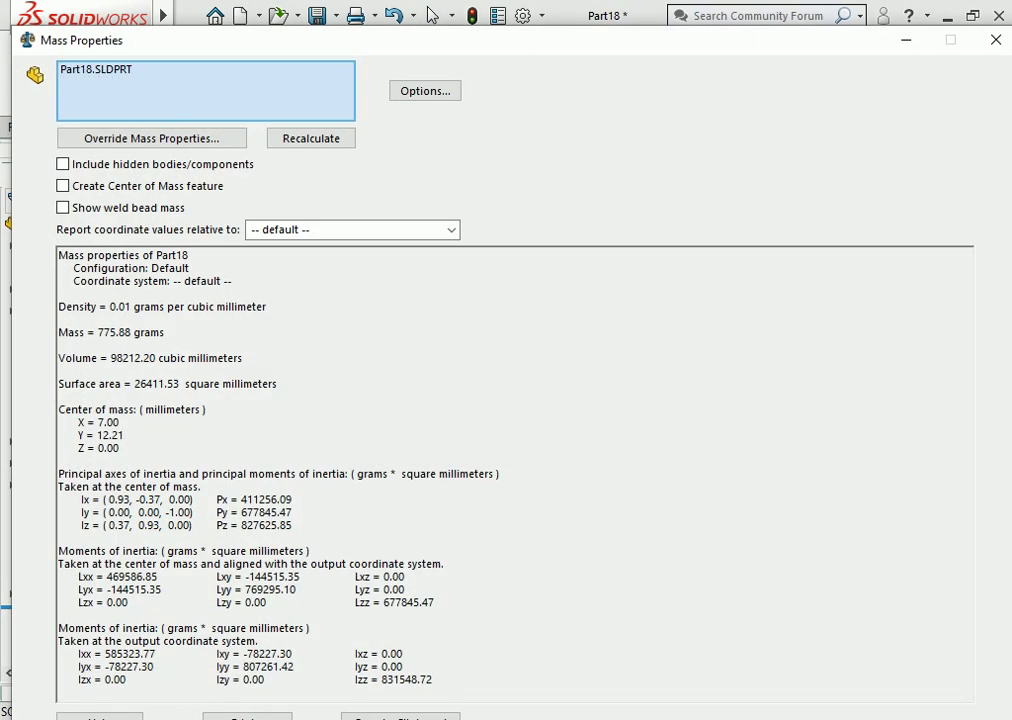
triple_click(58, 320)
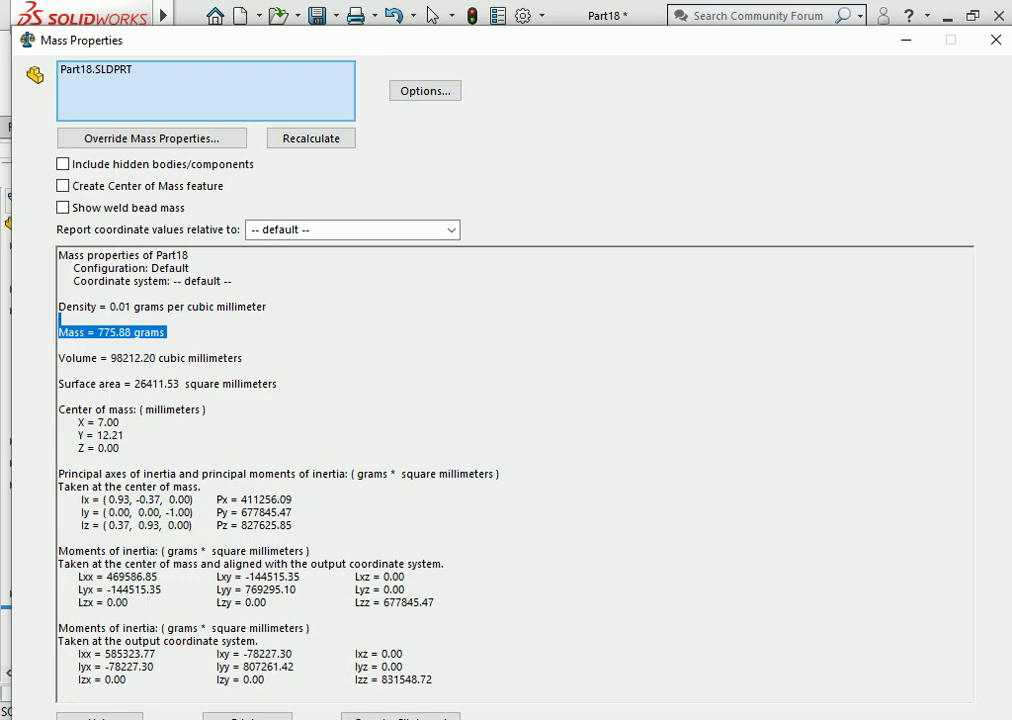
click(58, 370)
key(Escape)
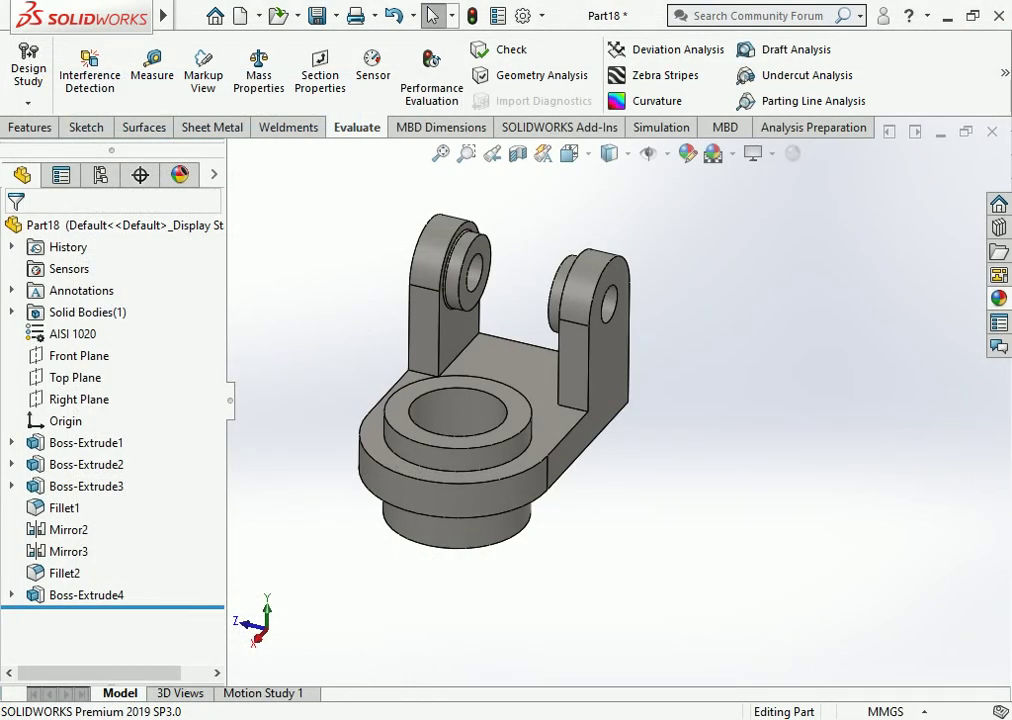